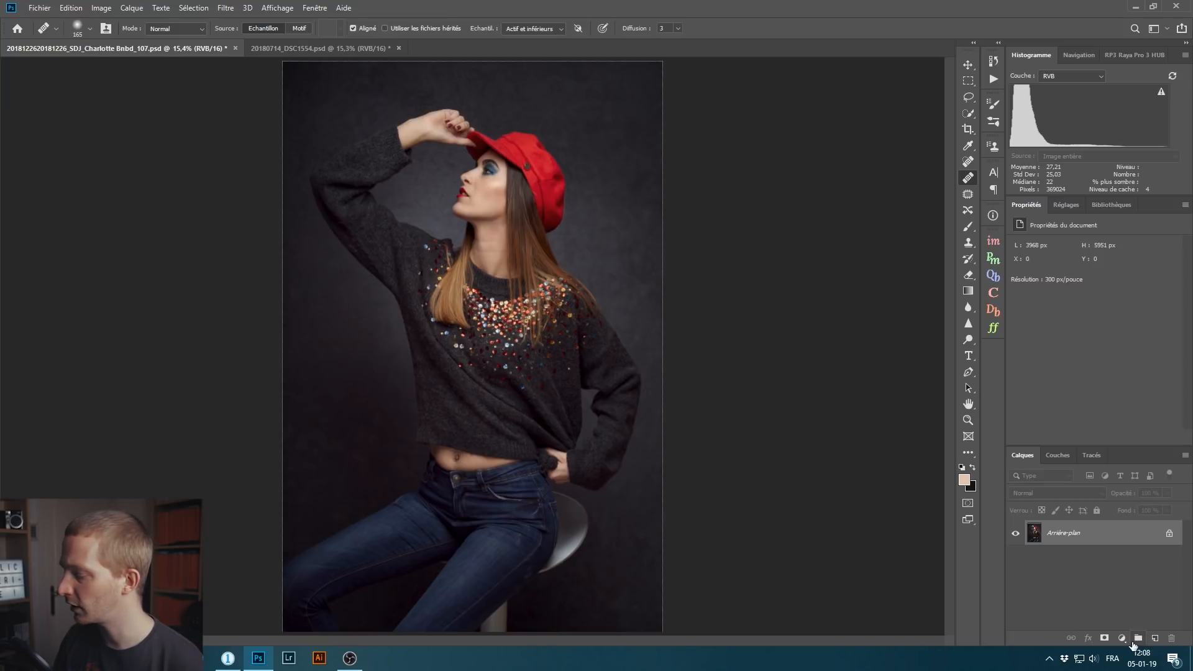
- Try a Noir et blanc adjustment layer on the portrait with Rouges 34, Jaunes 91, Verts 75 and Cyans 44, and delete it
left_click(1121, 638)
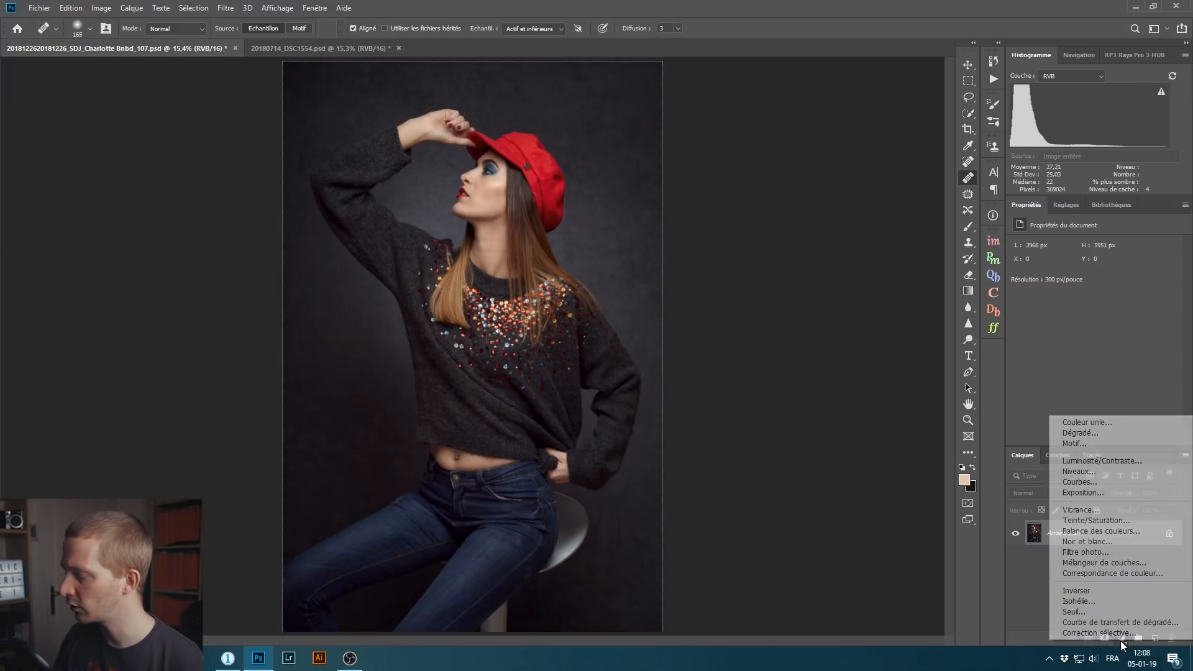
left_click(1124, 541)
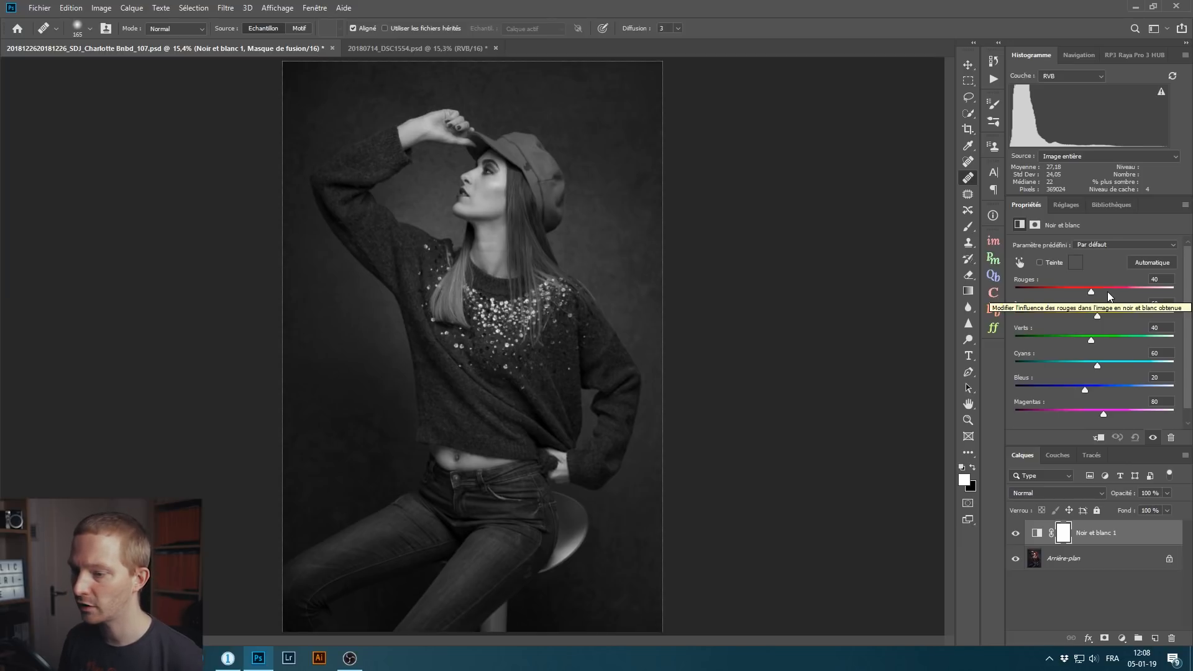
left_click_drag(1091, 291, 1109, 320)
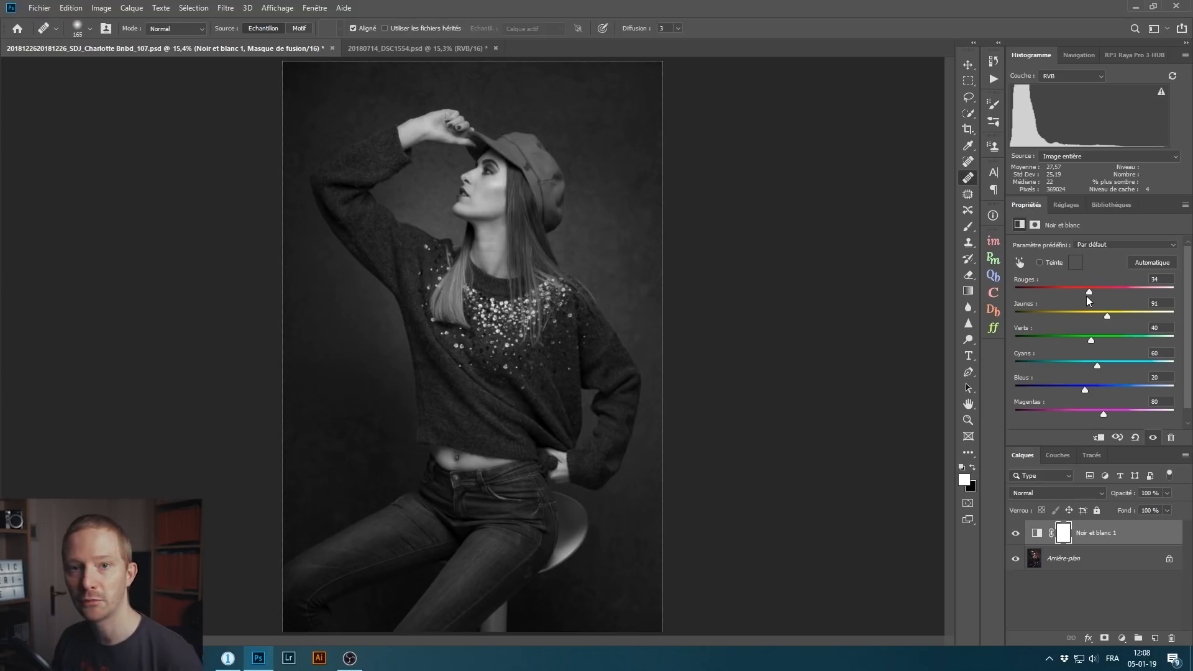
left_click_drag(1091, 341, 1091, 340)
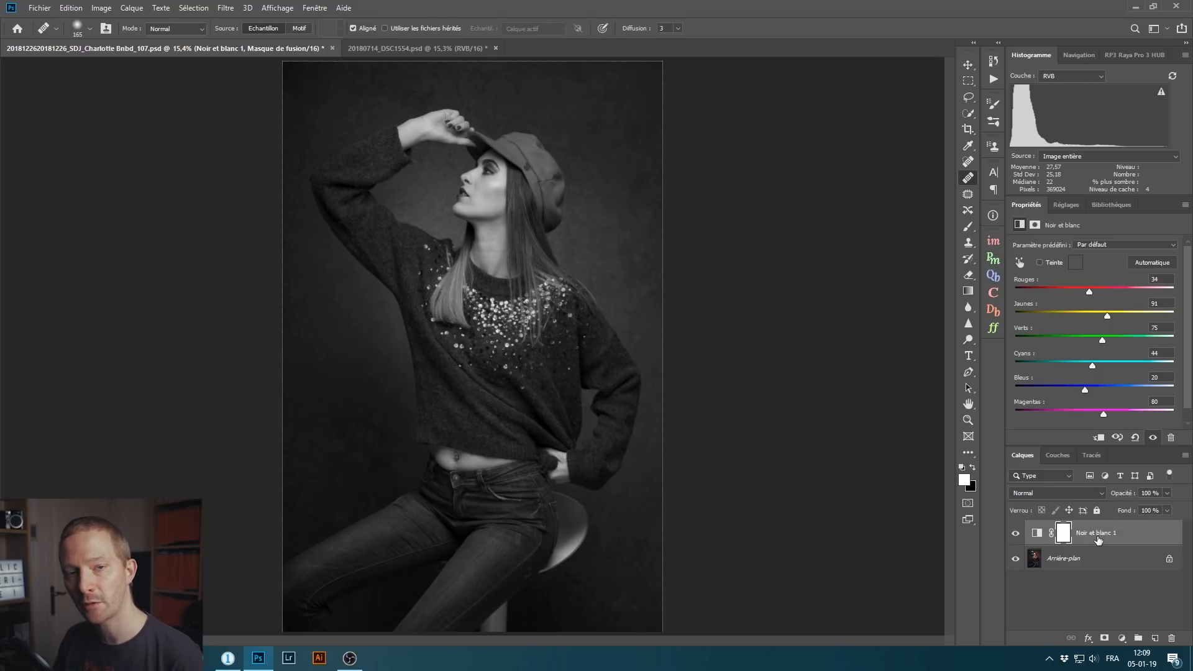
left_click_drag(1108, 539, 1172, 639)
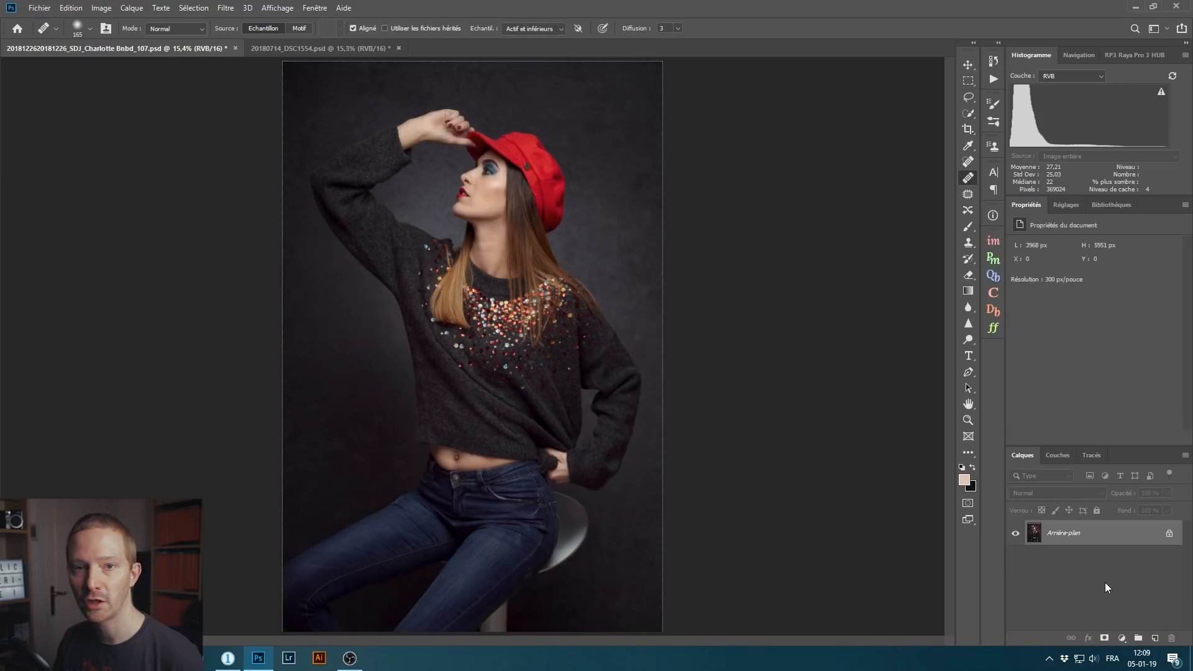
- Add a gradient map (Courbe de transfert de dégradé) adjustment layer above the portrait
left_click(1126, 639)
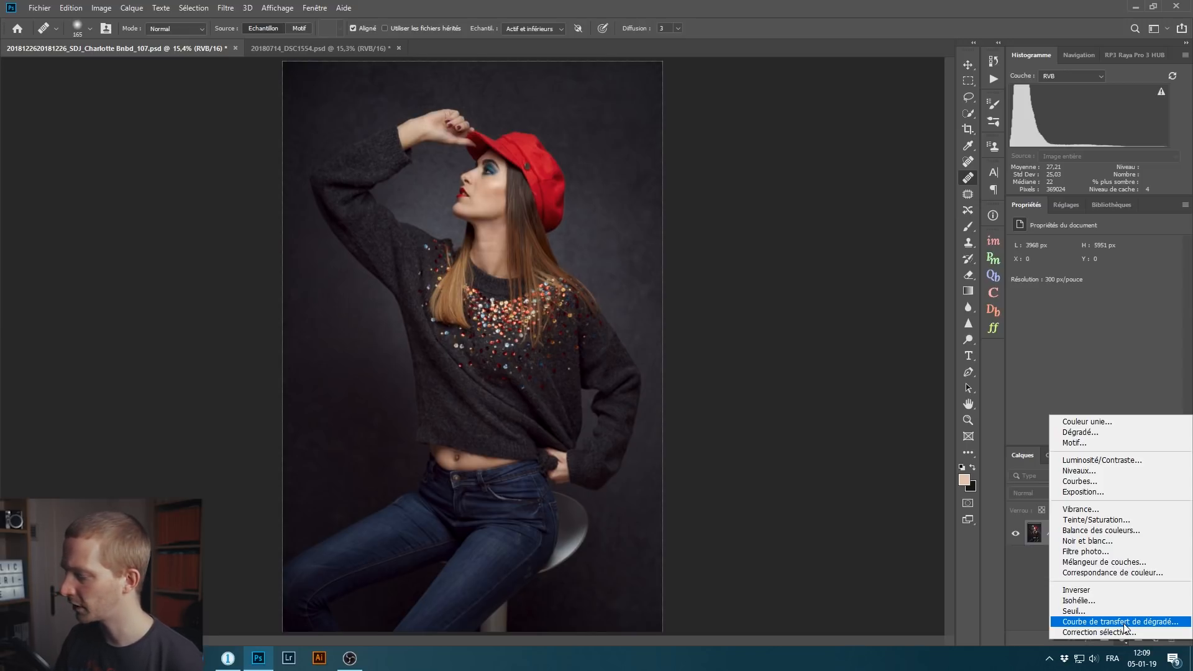
left_click(1121, 621)
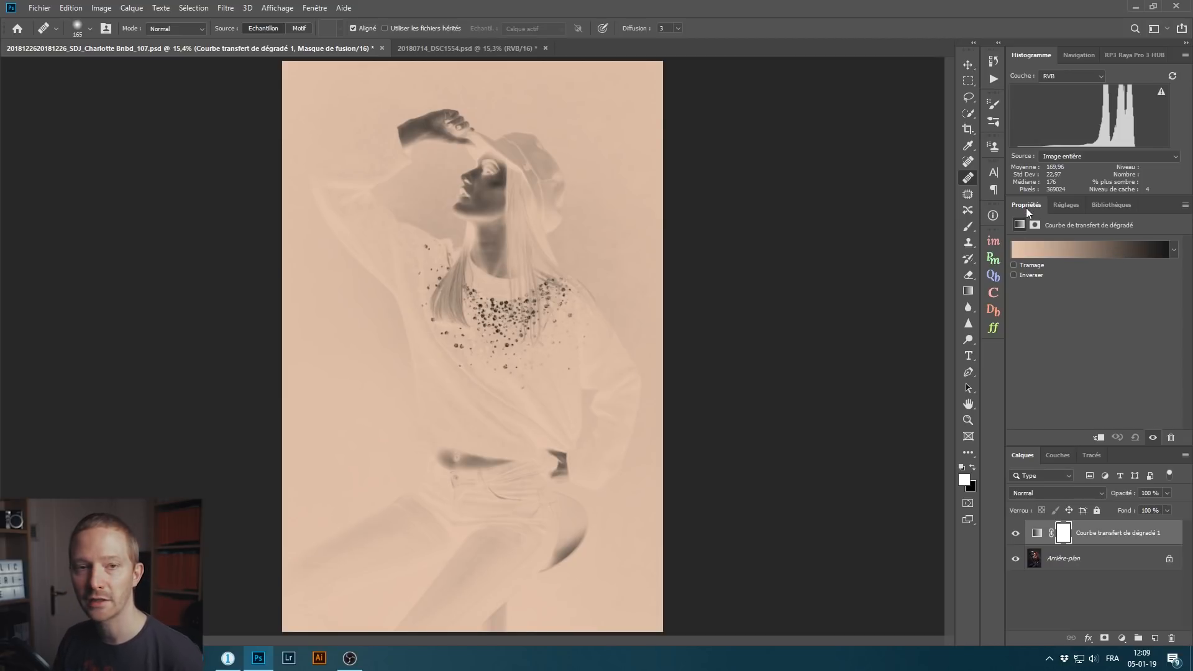
left_click(1063, 251)
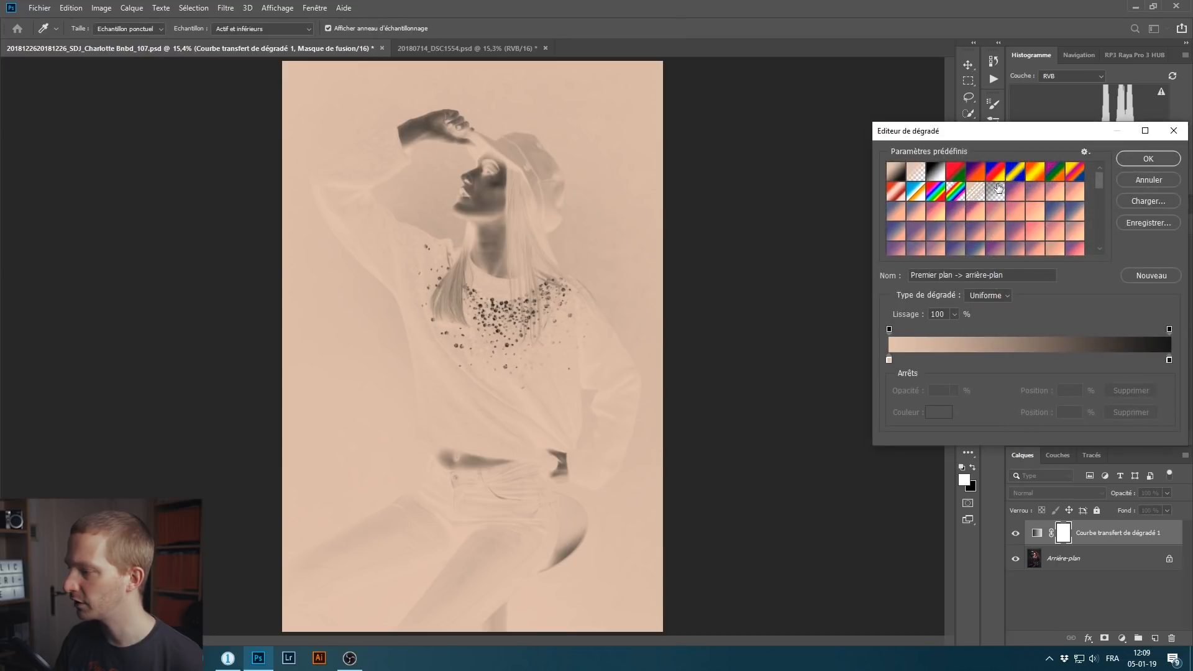
left_click(1156, 180)
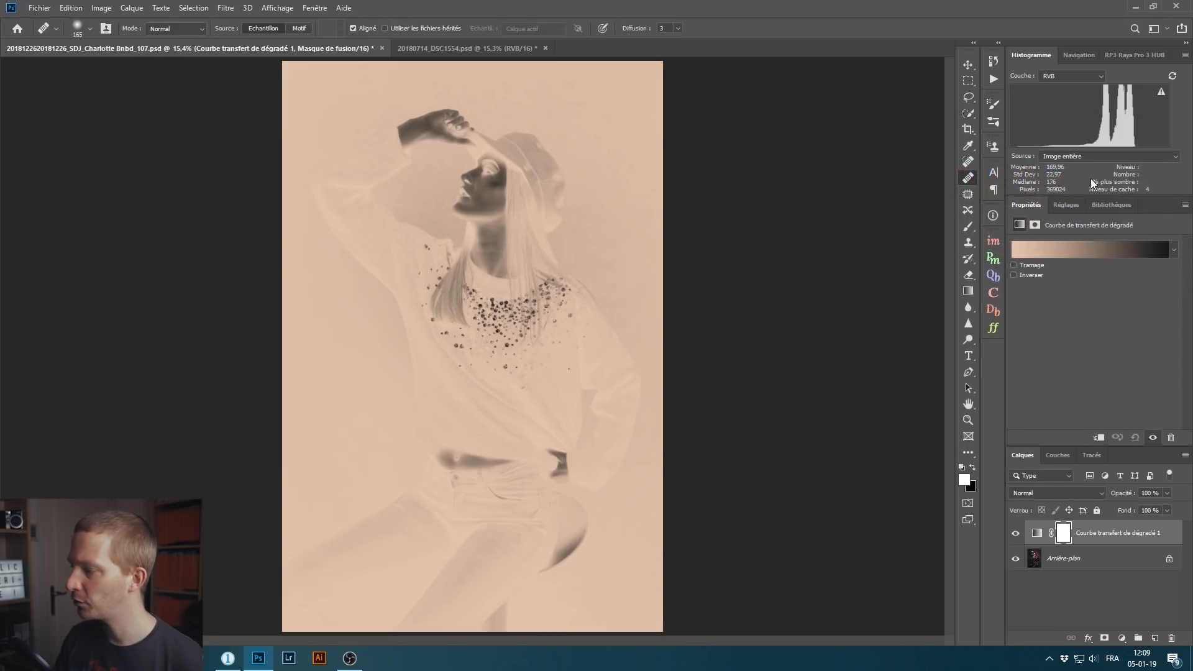
left_click(315, 8)
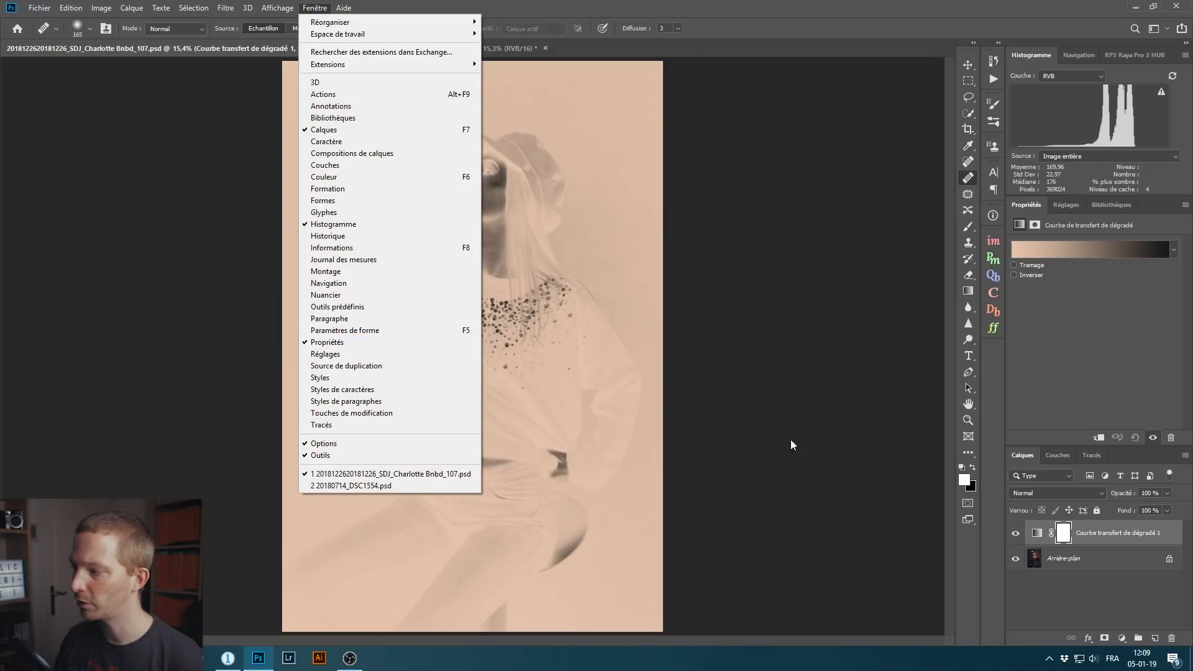
left_click(1094, 334)
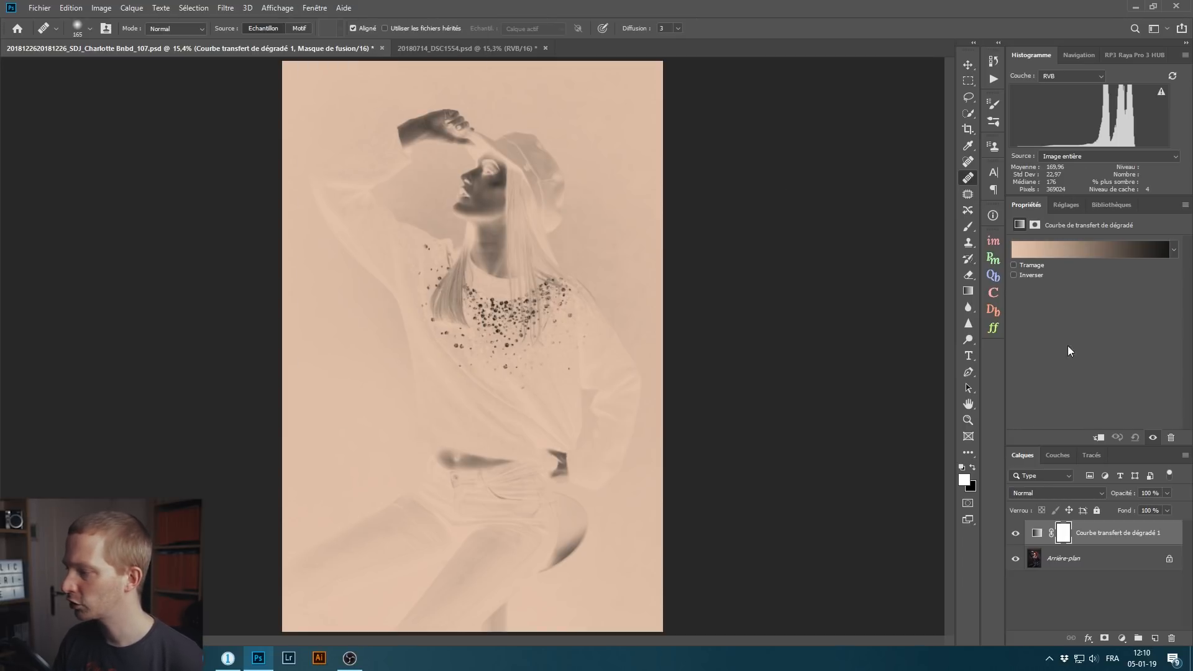
- Apply the "Noir, blanc" gradient preset to the gradient map layer
left_click(1056, 250)
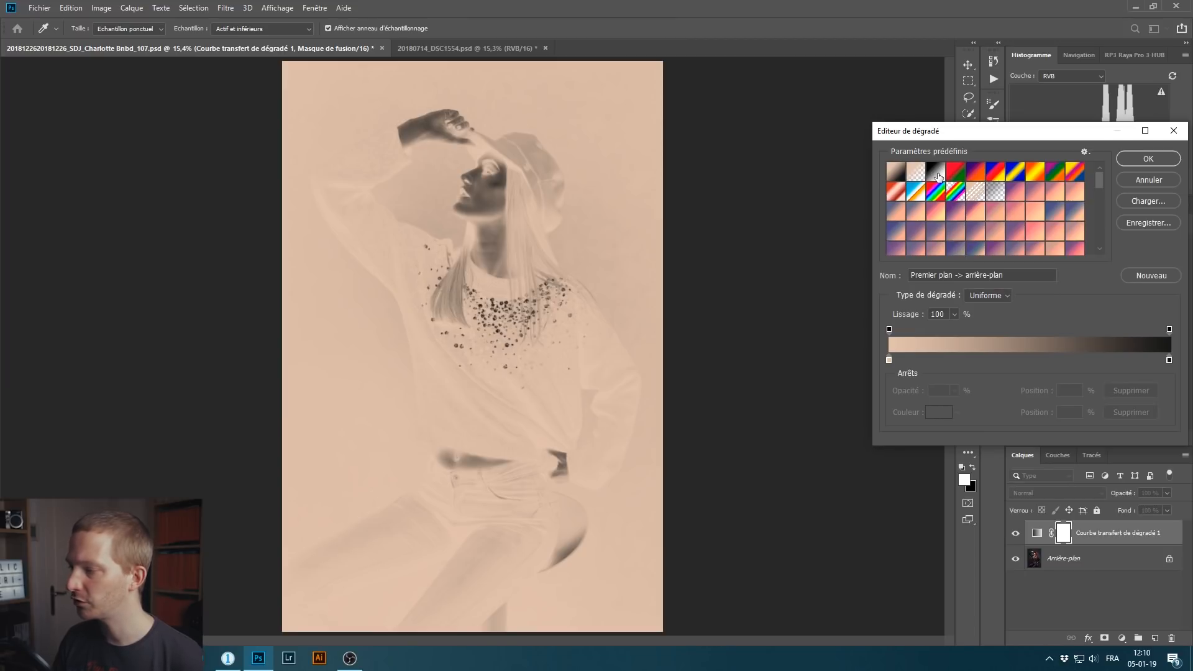
left_click(937, 174)
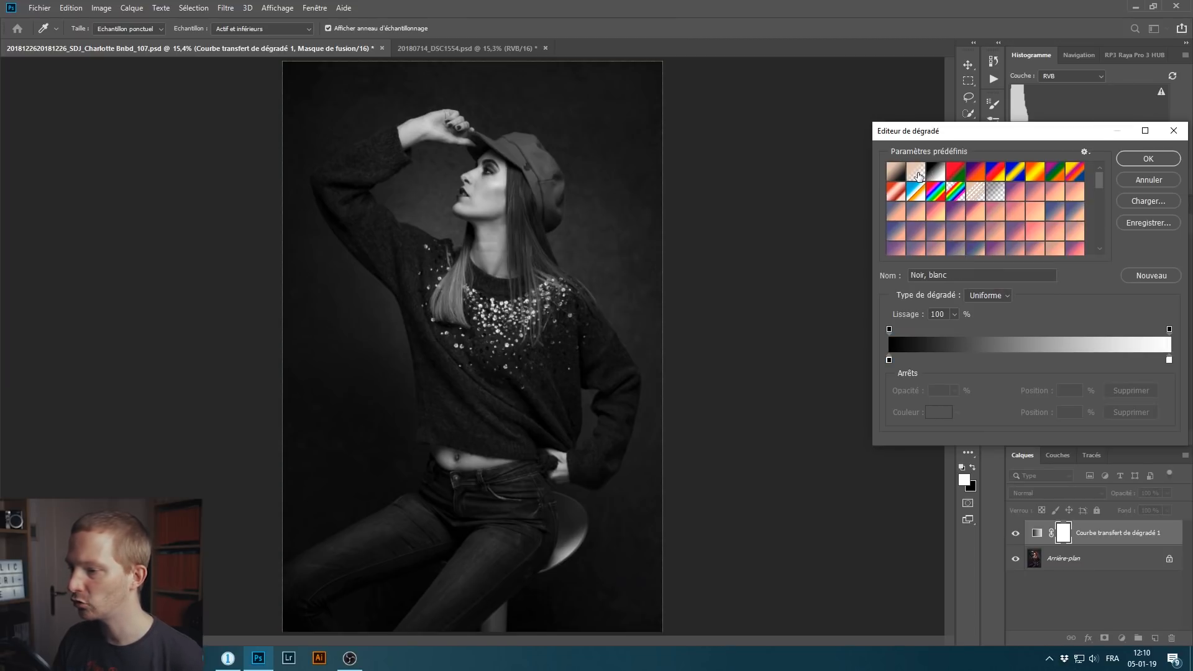
left_click(1135, 159)
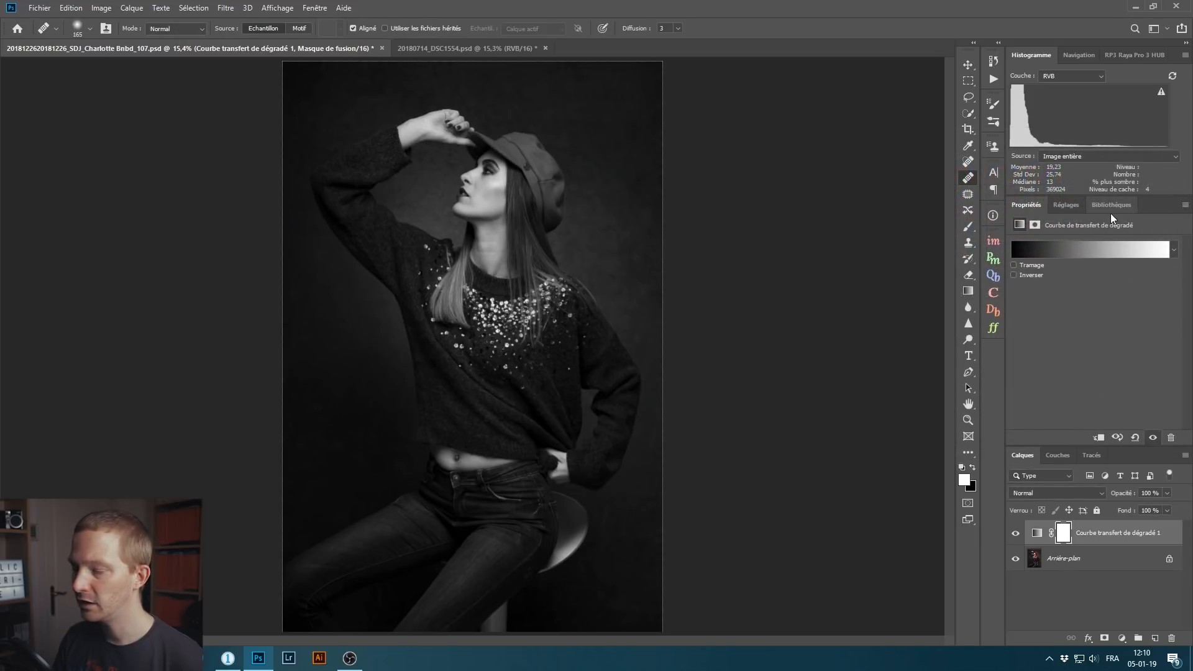
- Toggle the gradient map layer's visibility to compare the black-and-white conversion with the colour original
left_click(1016, 533)
left_click(1016, 533)
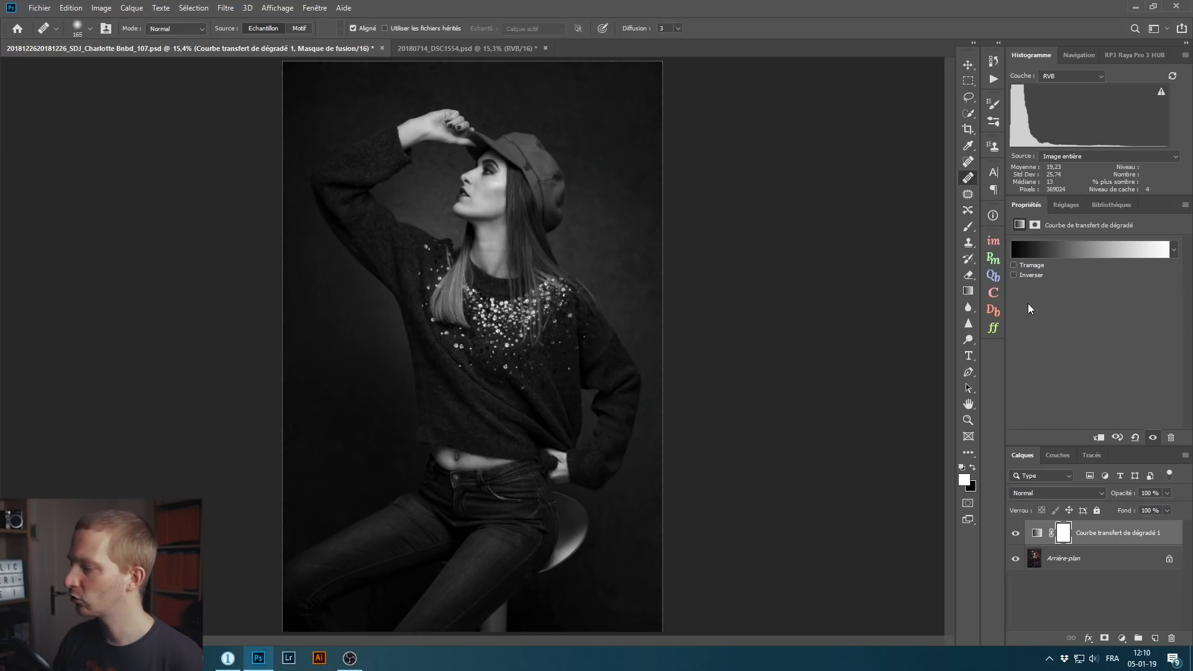
left_click(1016, 533)
left_click(1016, 533)
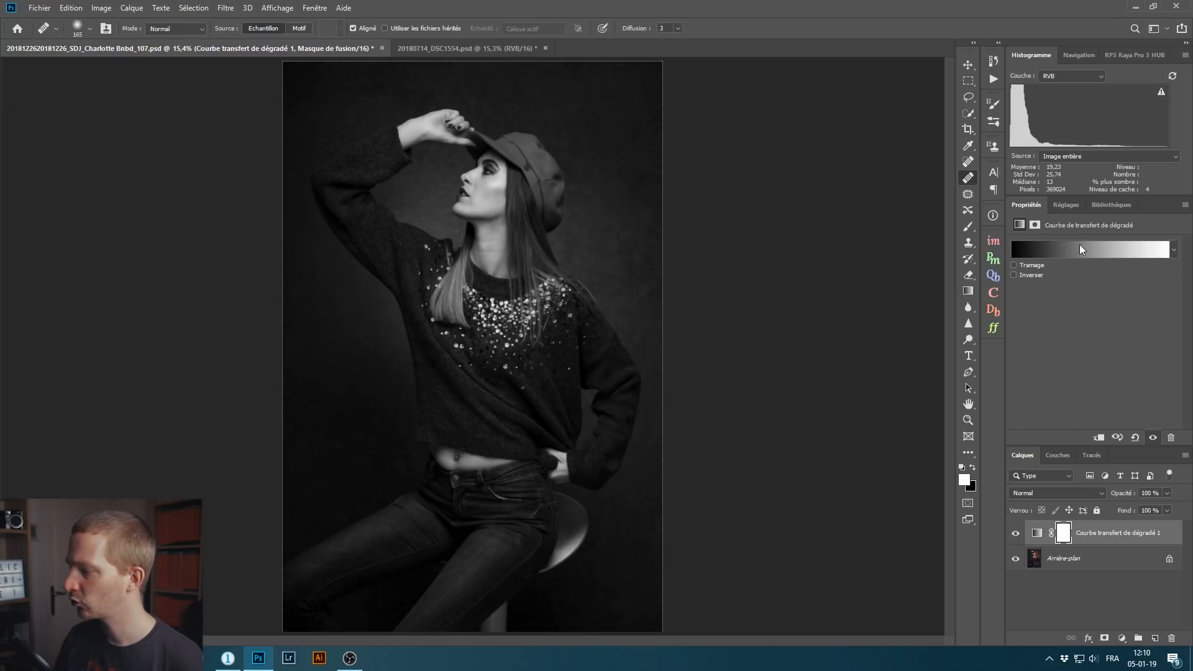
- Lighten the gradient map's black colour stop to a near-black grey with 0% saturation
left_click(1065, 251)
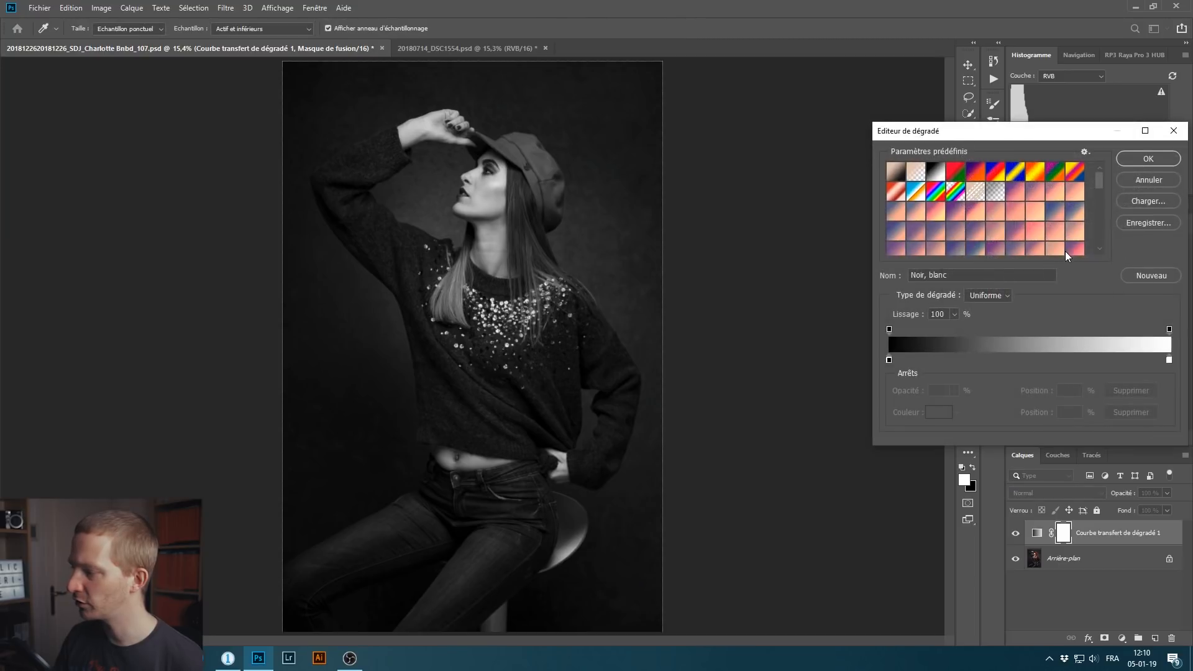
left_click_drag(1016, 138, 795, 153)
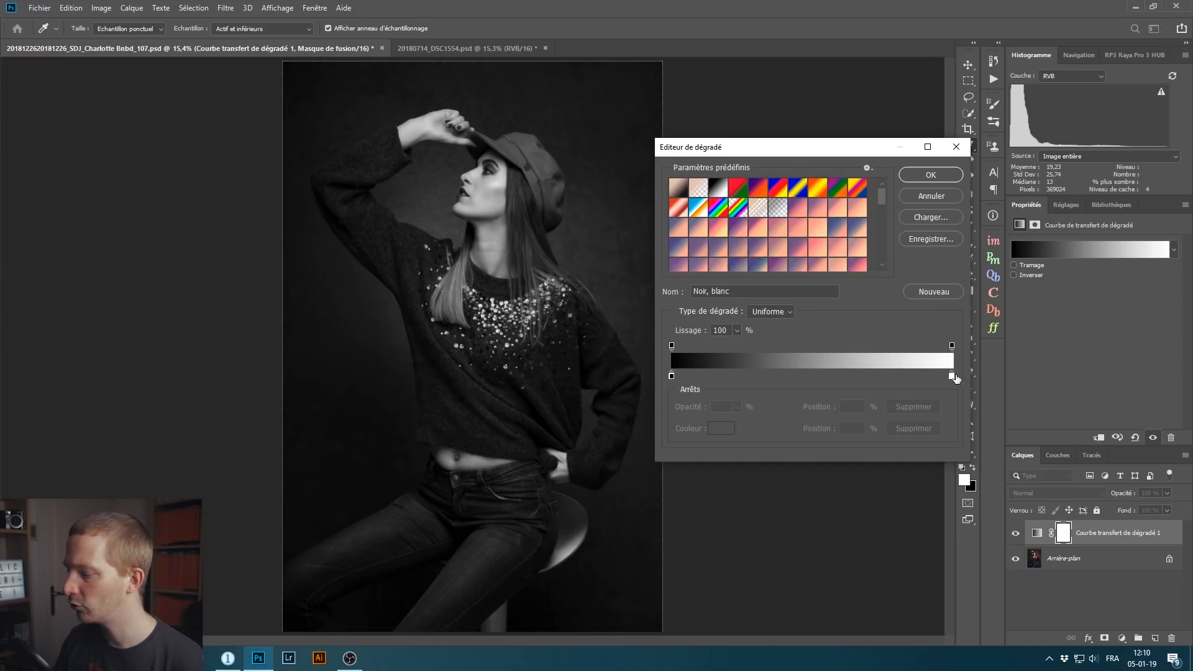
left_click(672, 375)
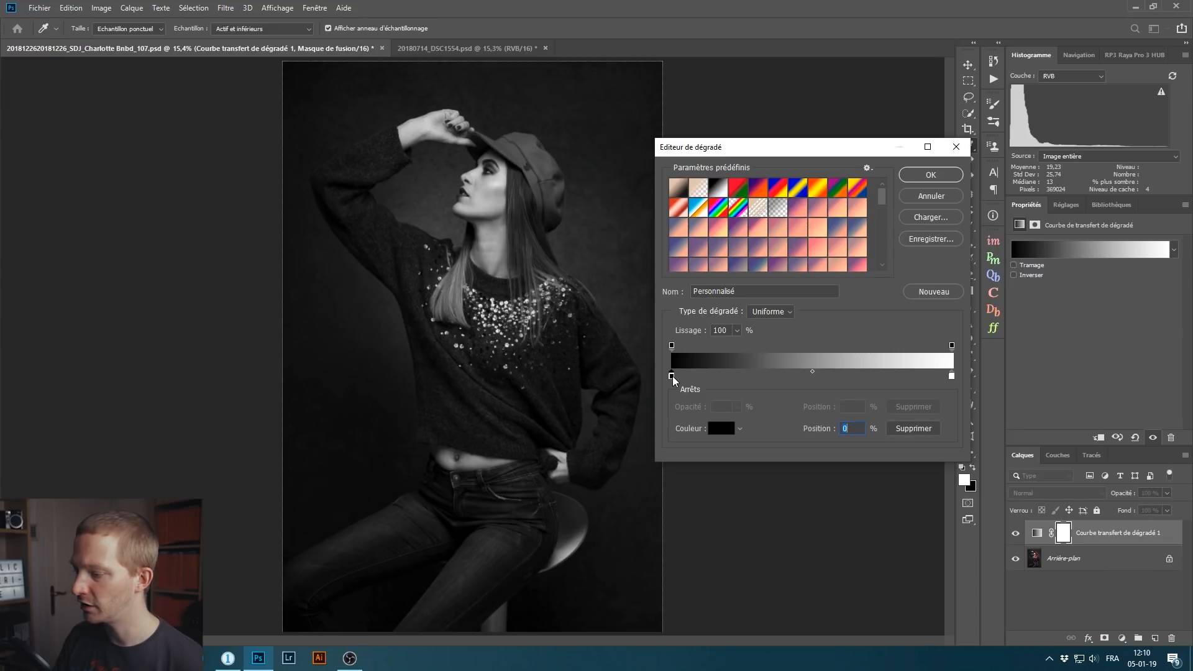
left_click(722, 429)
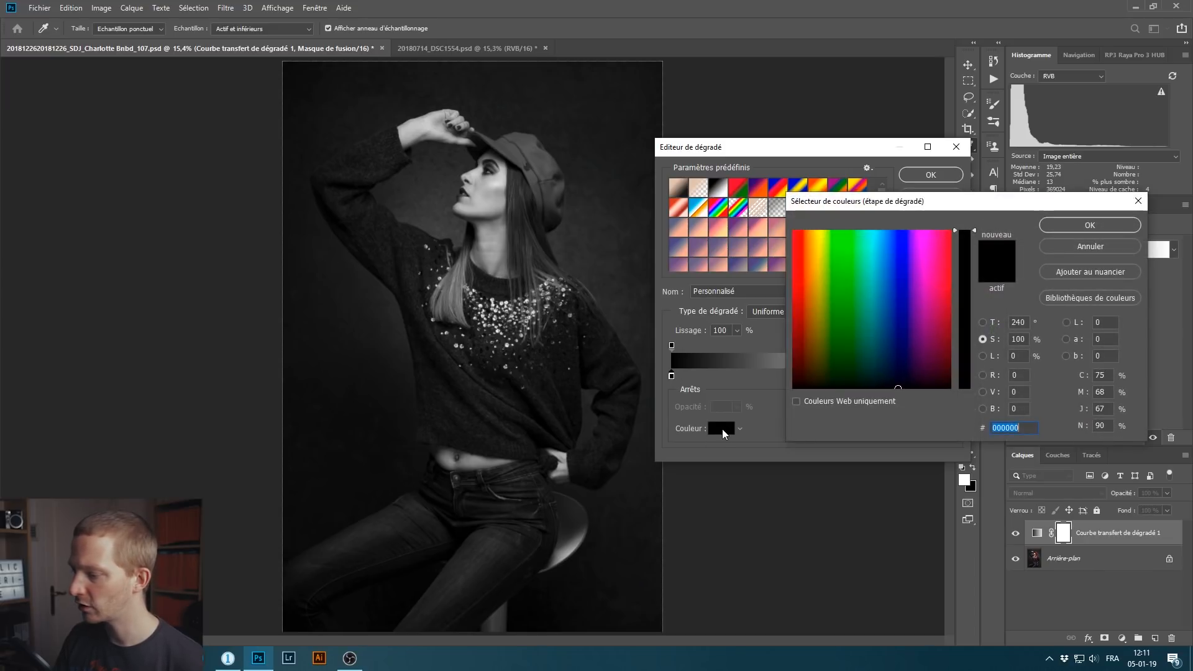
left_click(1019, 340)
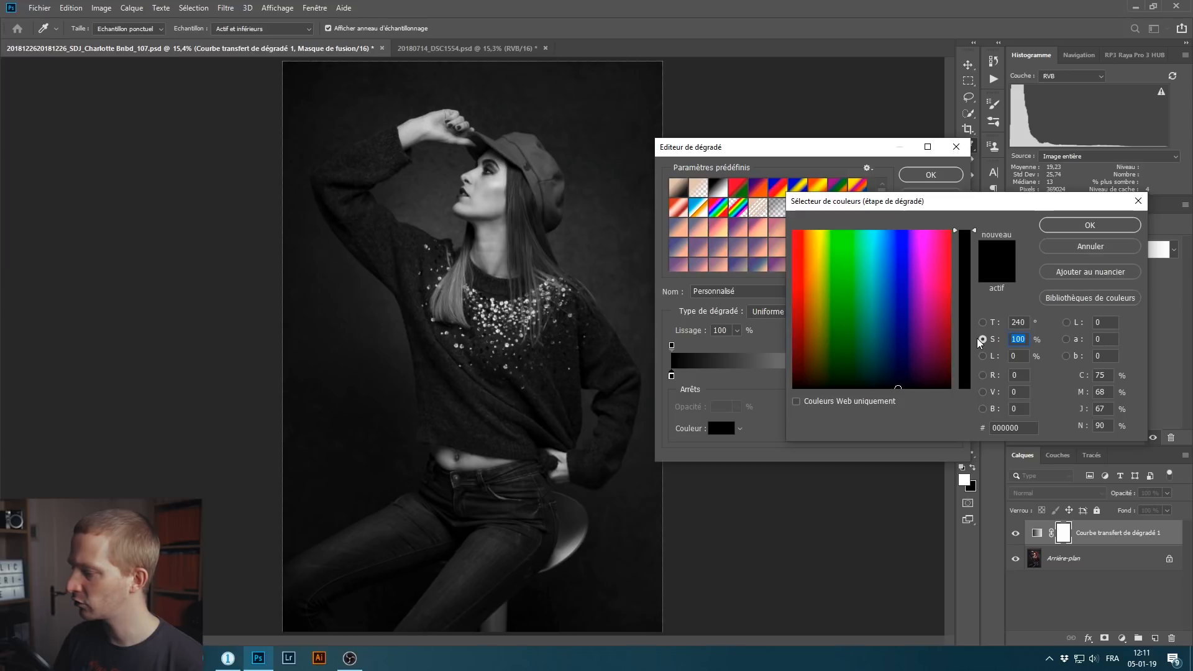
type("0")
left_click(1012, 355)
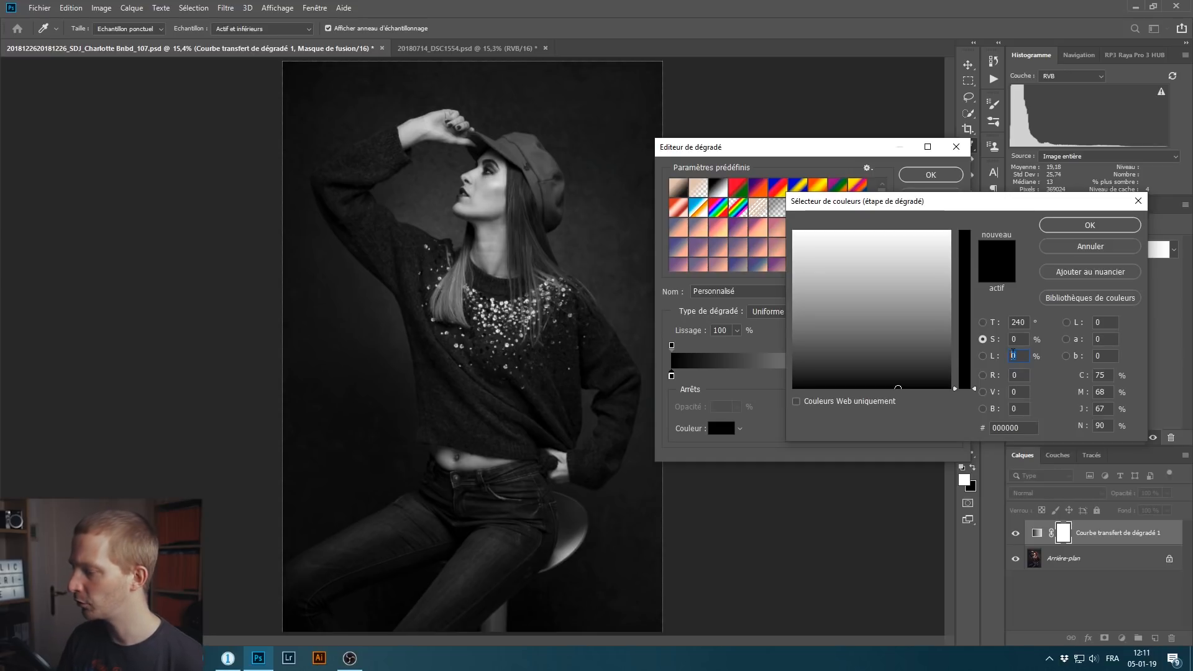
left_click(1110, 226)
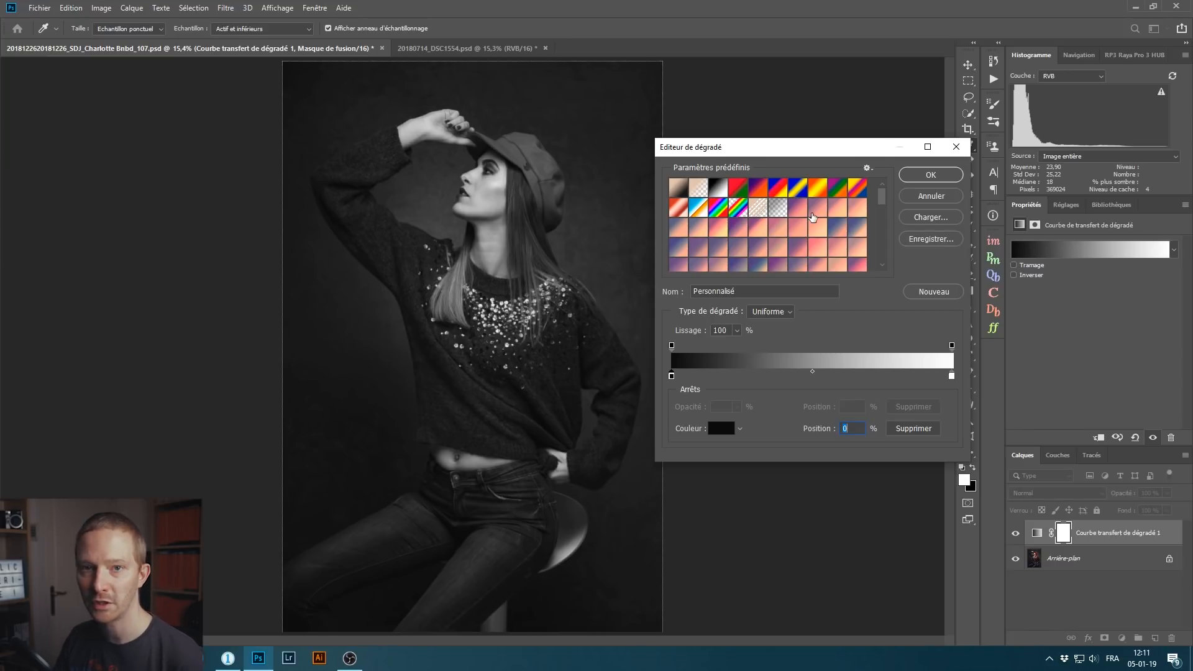
- Set the brightness of the gradient's white colour stop to 98%, giving the colour fafafa
left_click(952, 376)
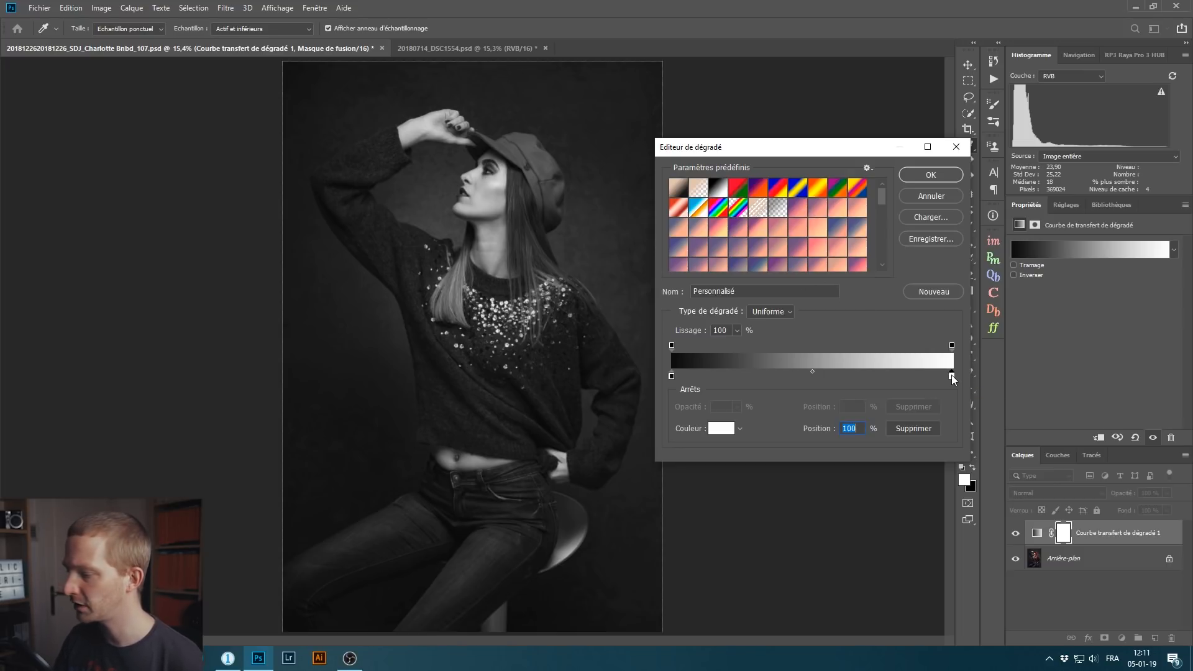
left_click(718, 429)
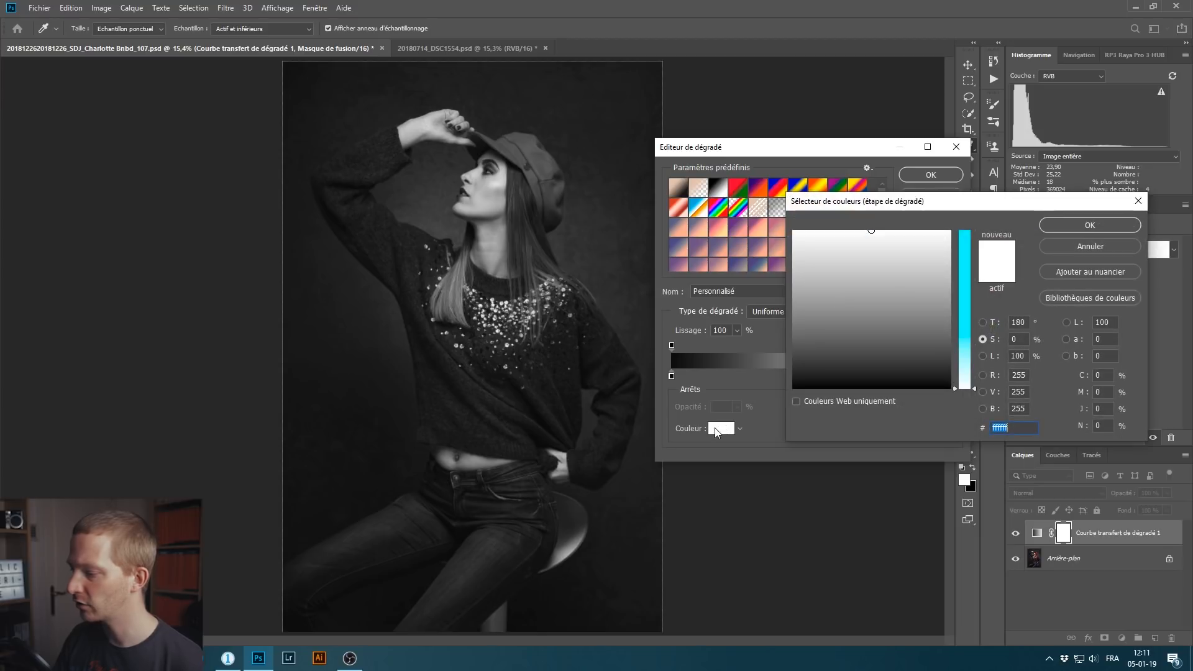
left_click(1014, 339)
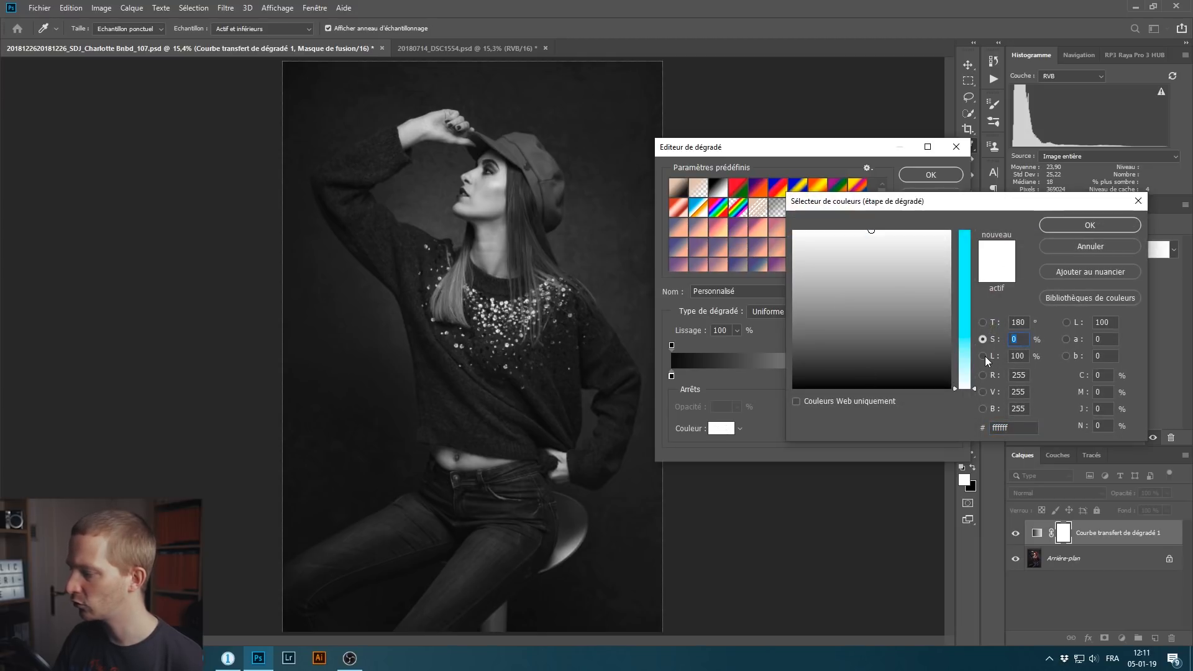
left_click(984, 355)
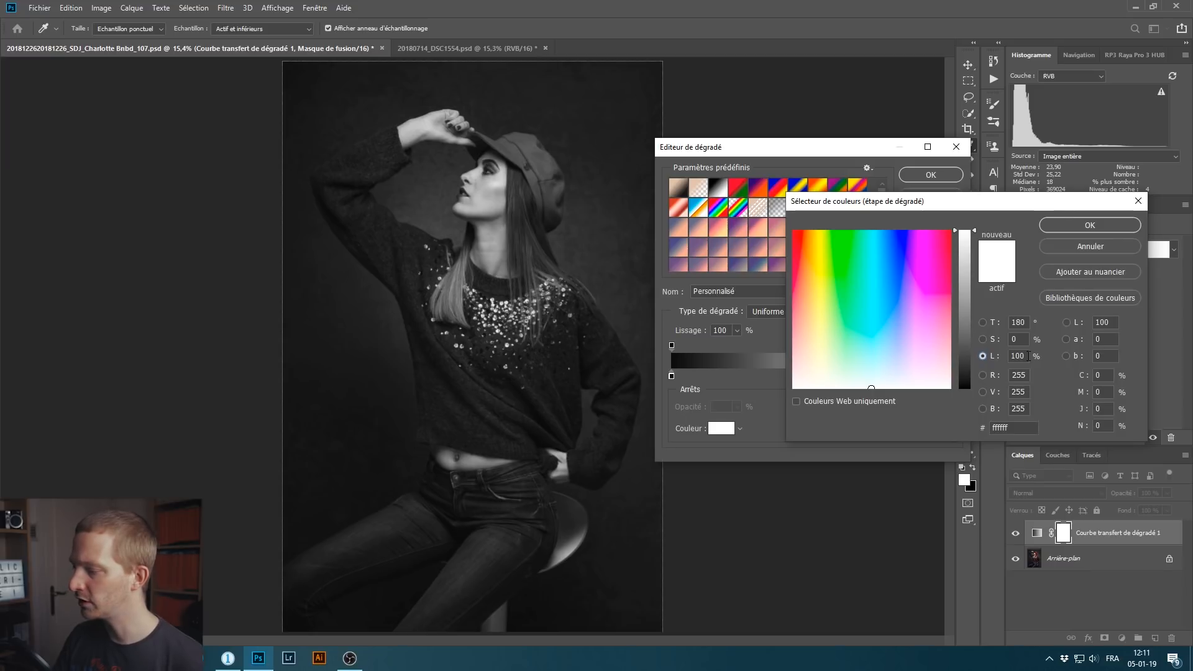
double_click(1028, 356)
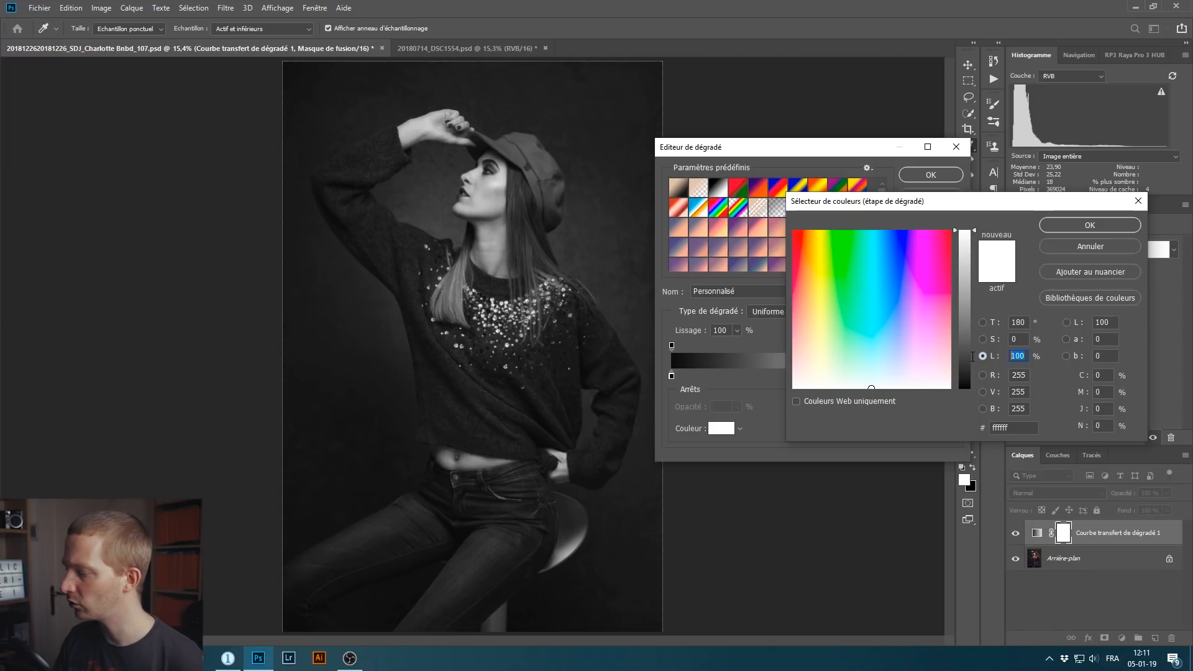
type("98")
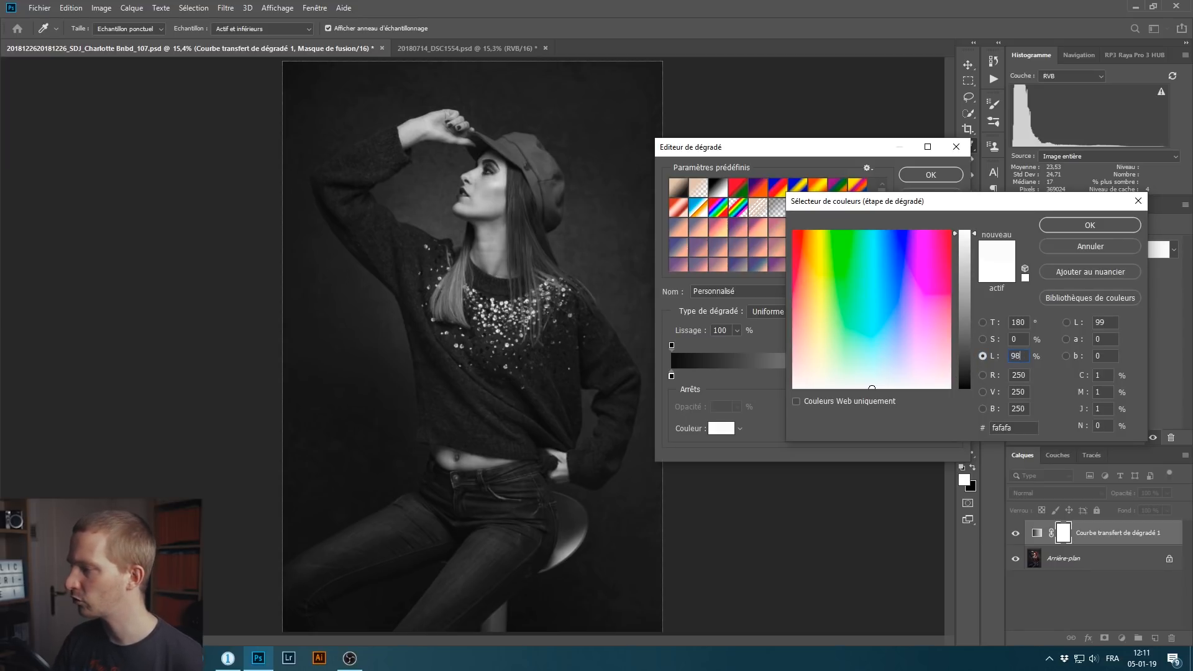
left_click(1086, 229)
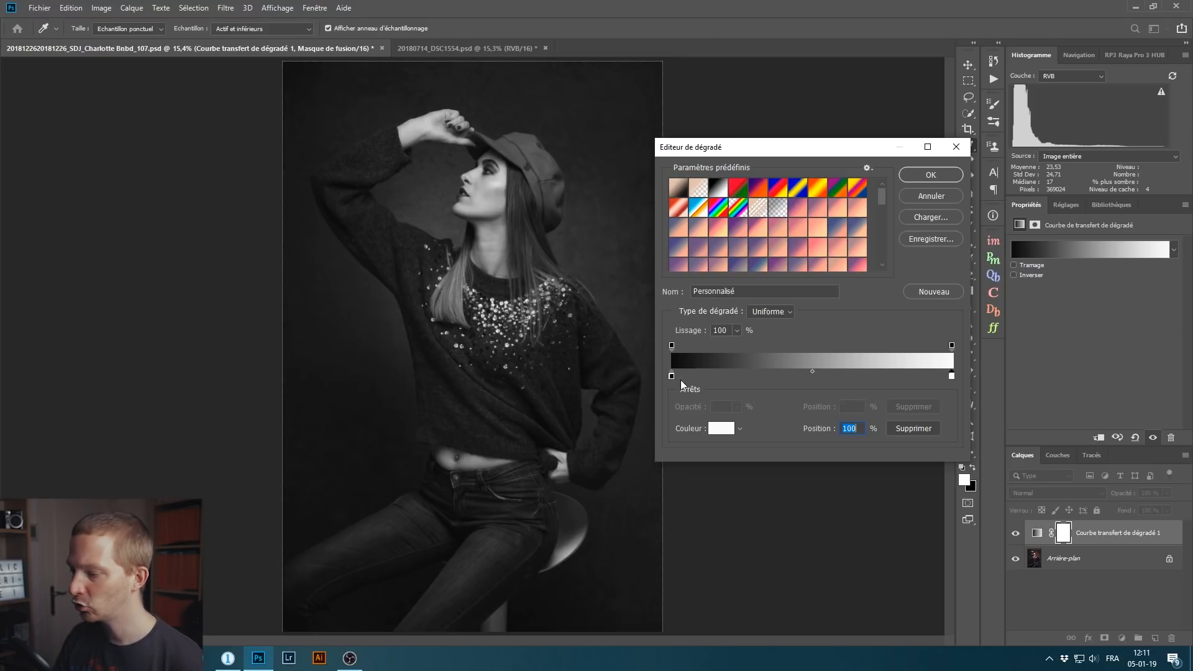
- Try moving the gradient's dark colour stop to 22% and return it to 0%
left_click_drag(672, 376, 732, 378)
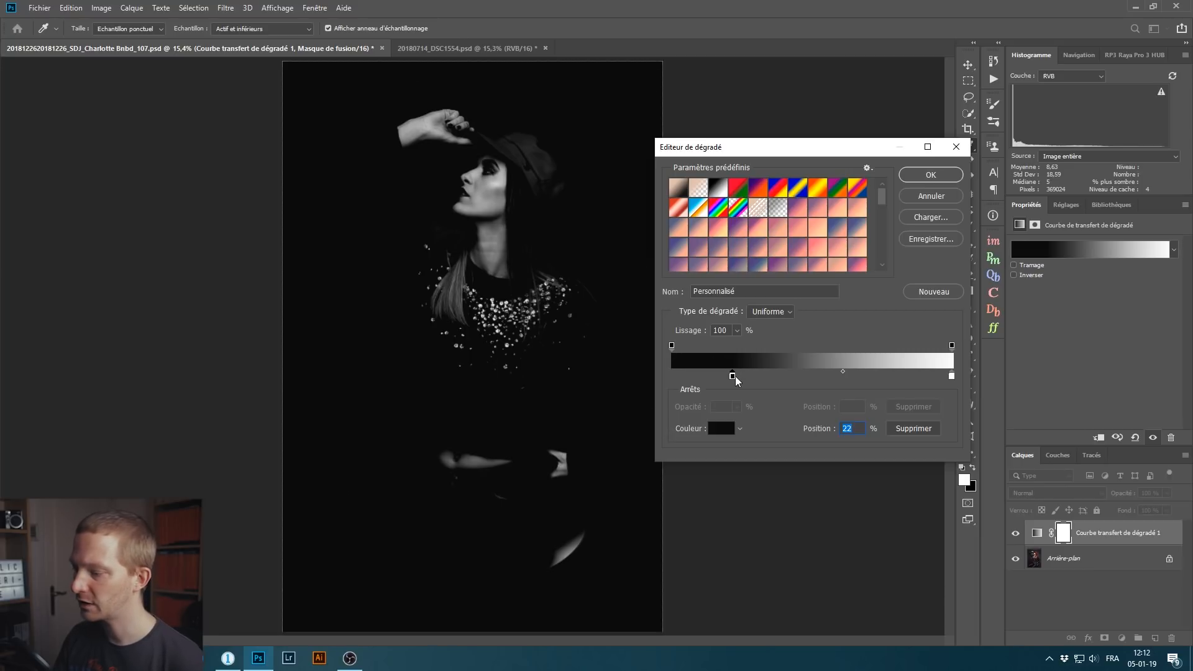
left_click_drag(732, 377, 671, 379)
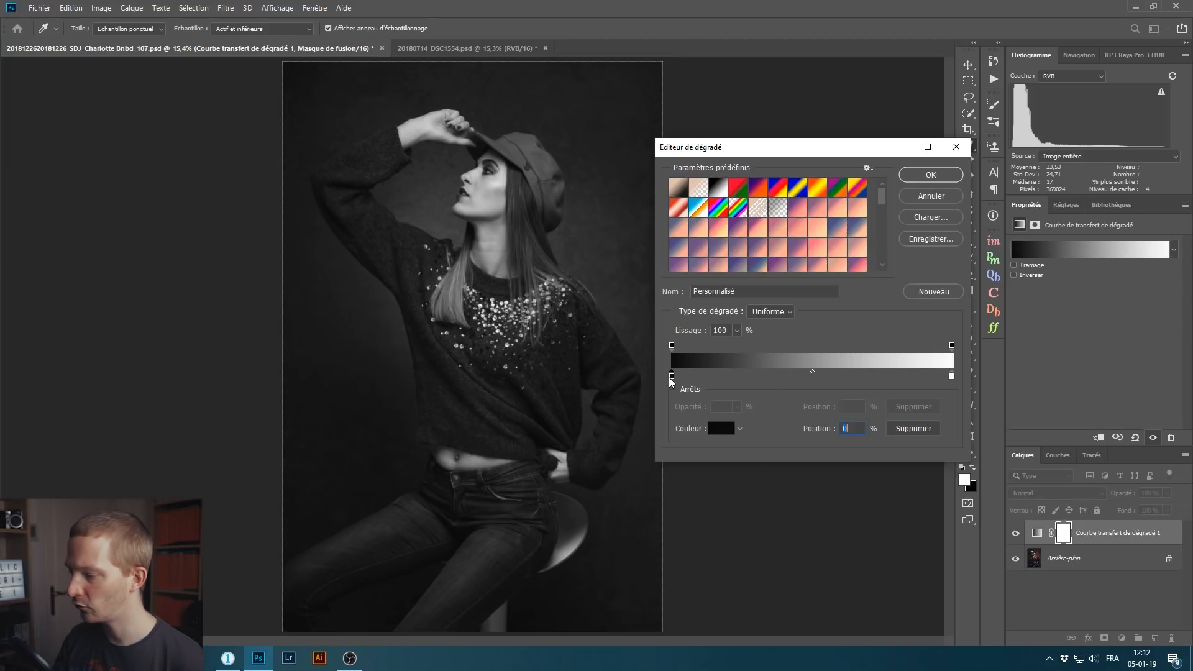
- Move the midpoint between the gradient's dark and light stops to 35% to brighten the midtones
left_click(951, 376)
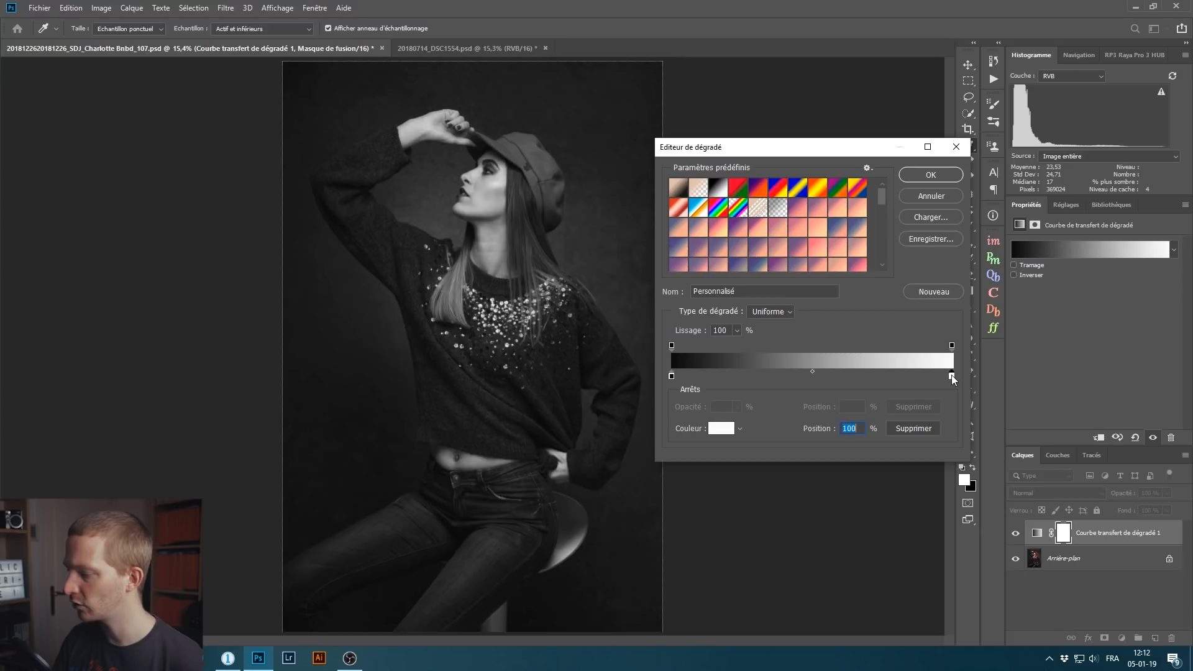
left_click(671, 376)
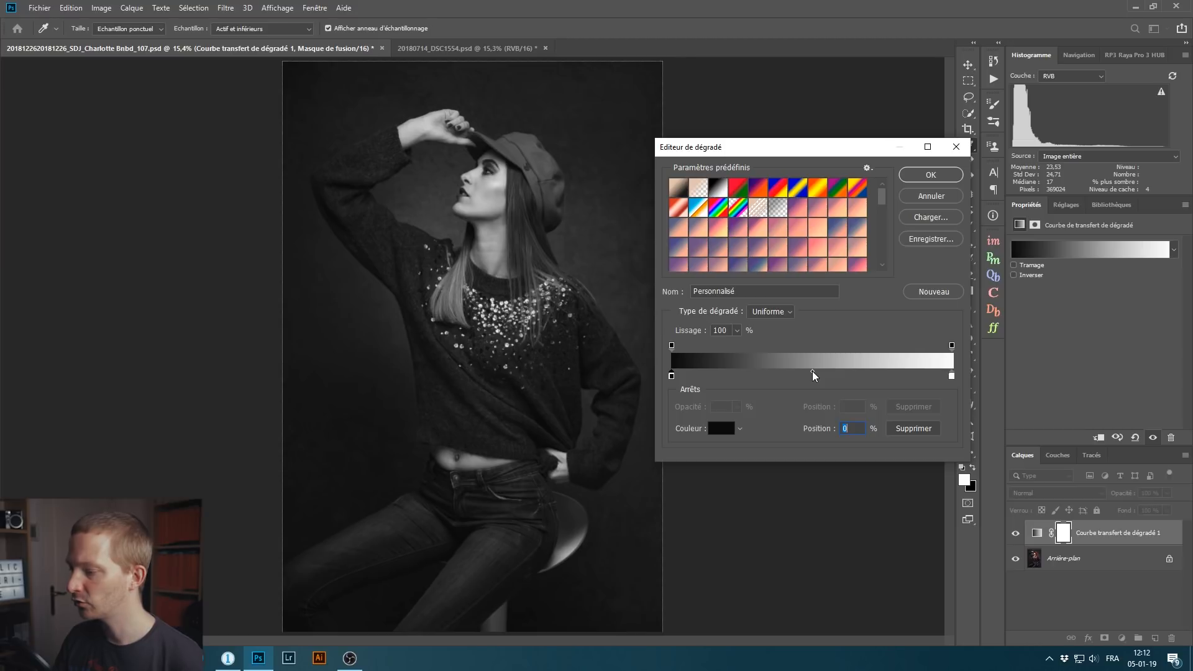
left_click_drag(812, 371, 770, 371)
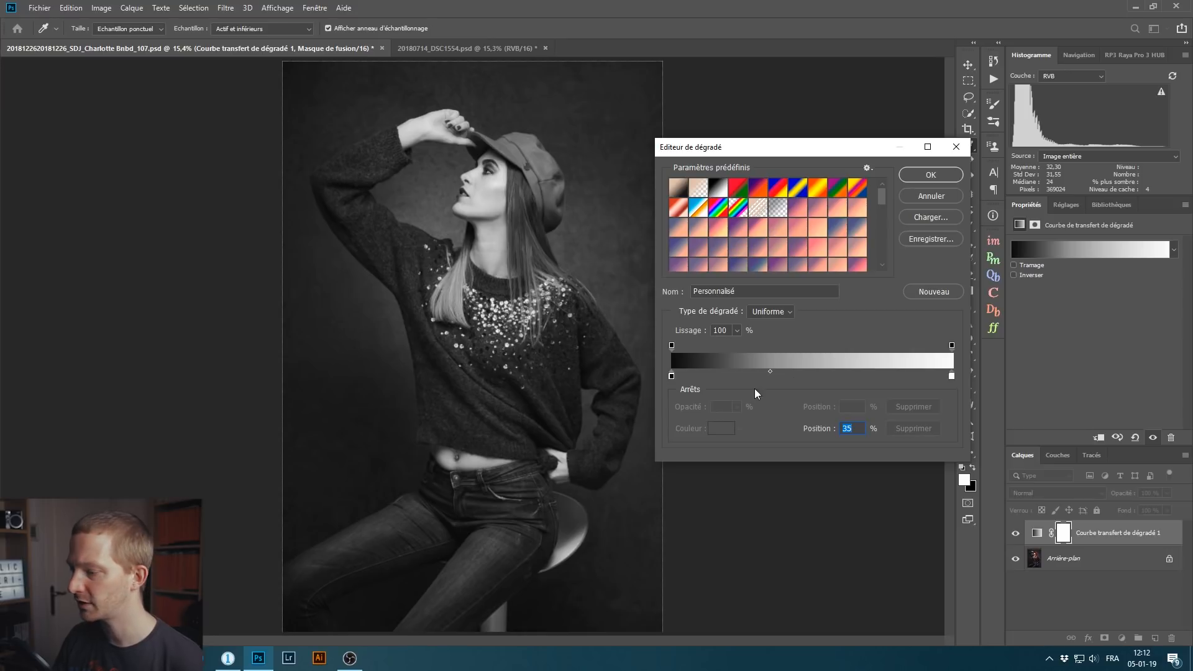
- Try the gradient map's midpoint at 73% to darken the midtones and return it to 50%
left_click_drag(770, 371, 877, 373)
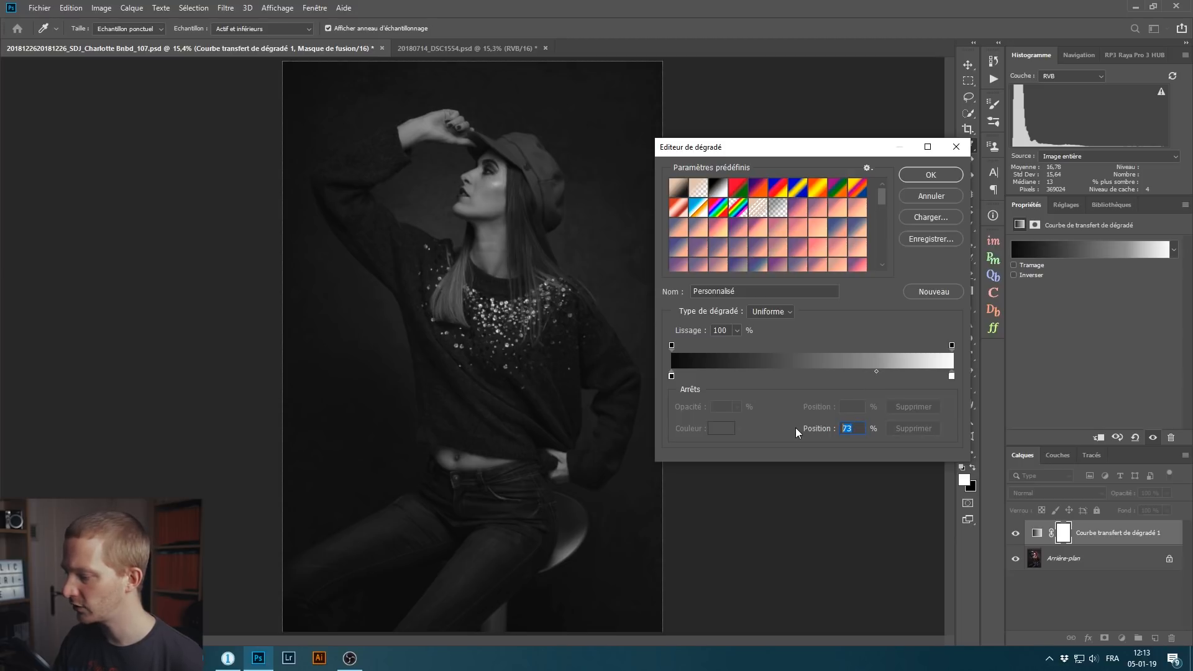
type("50")
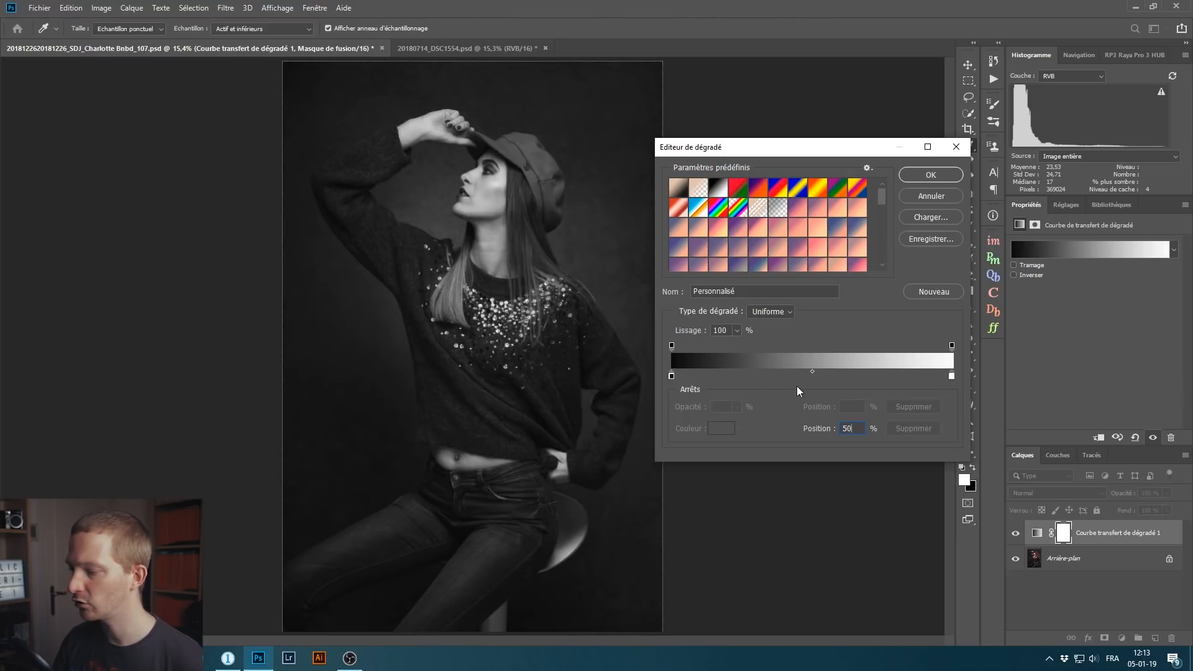
key("Tab")
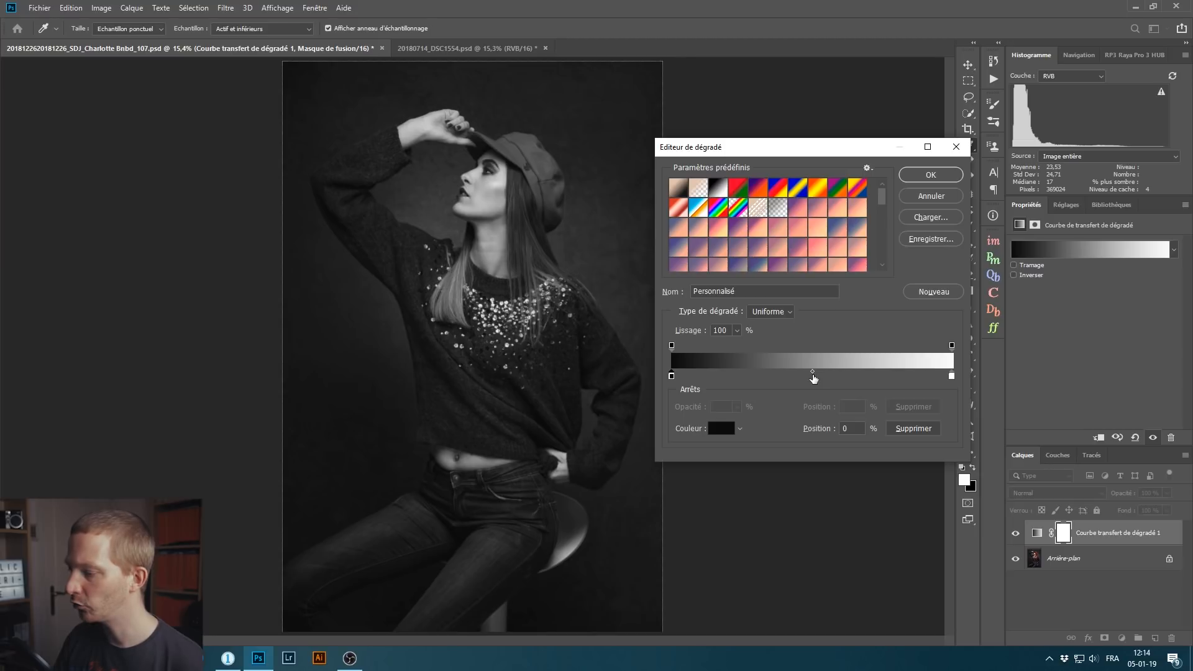
- Try shifting the gradient's midpoint to 48% and then to 32% to brighten the midtones
mouse_move(814, 377)
left_mouse_down()
mouse_move(775, 375)
mouse_move(857, 379)
mouse_move(807, 381)
left_mouse_up()
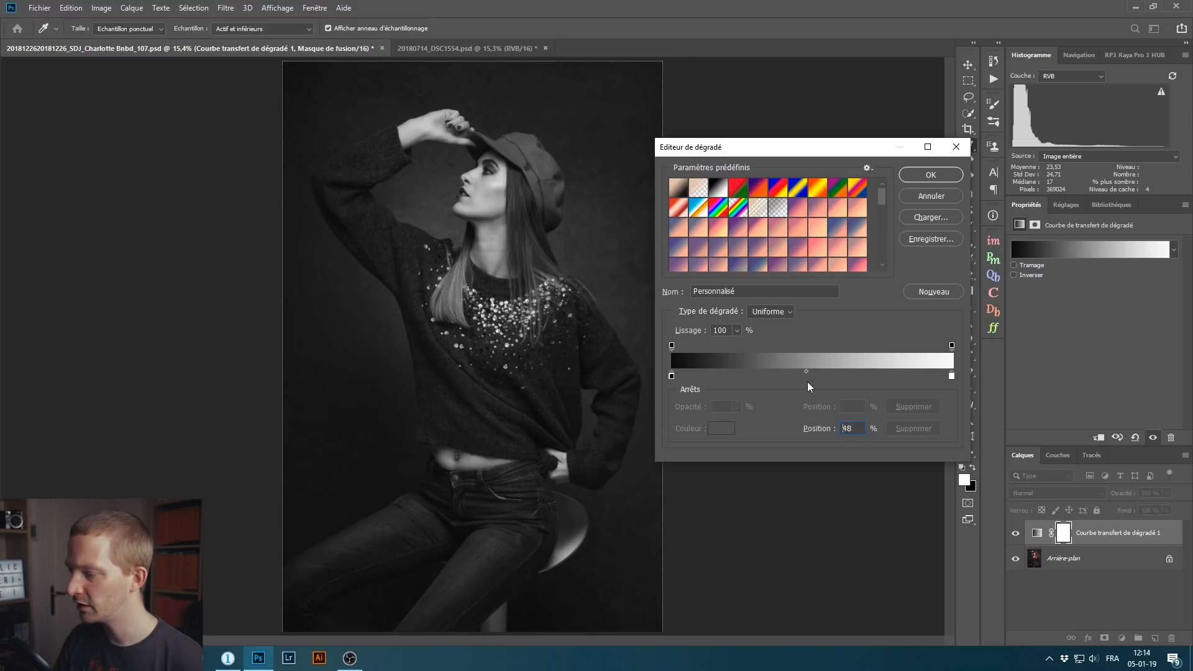
left_click(671, 376)
left_click(951, 376)
key("Delete")
left_click(951, 377)
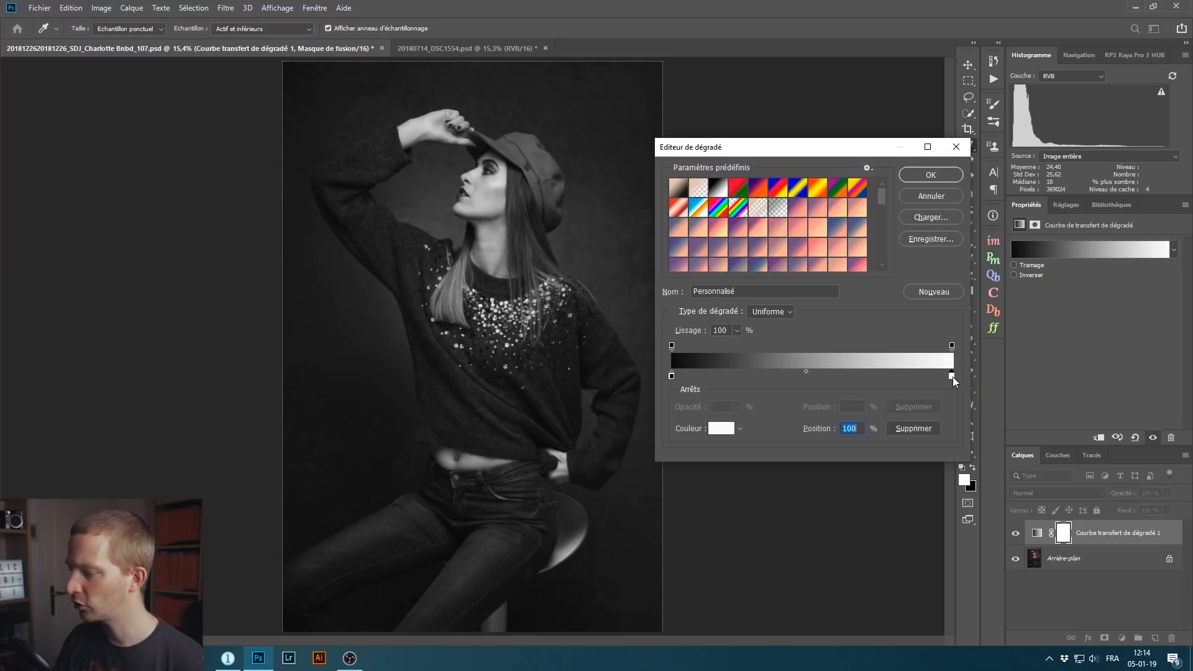
left_click_drag(807, 371, 761, 377)
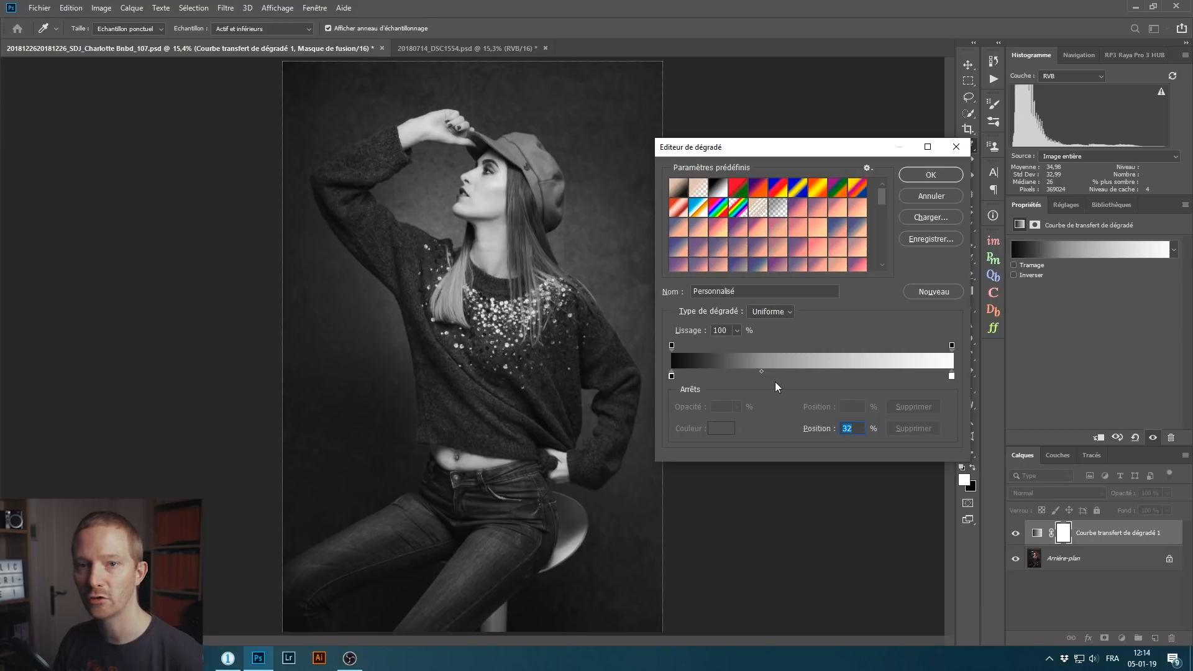
- Set the gradient midpoint's position to 50% and apply the edited gradient
type("50")
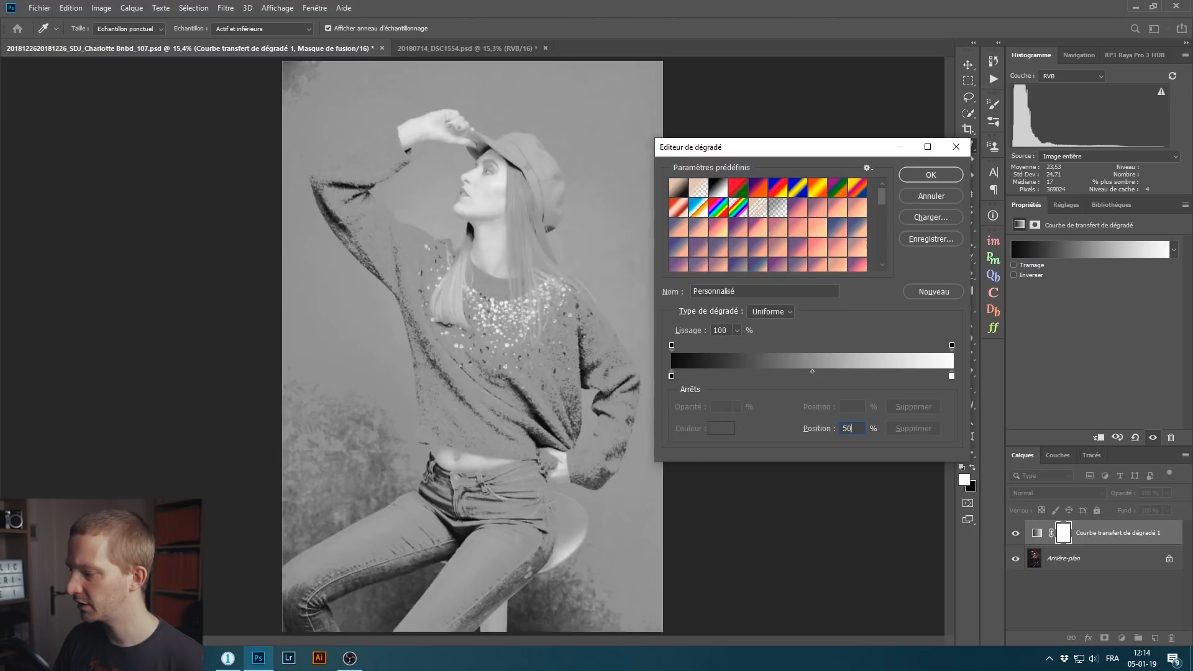
left_click(941, 179)
key("j")
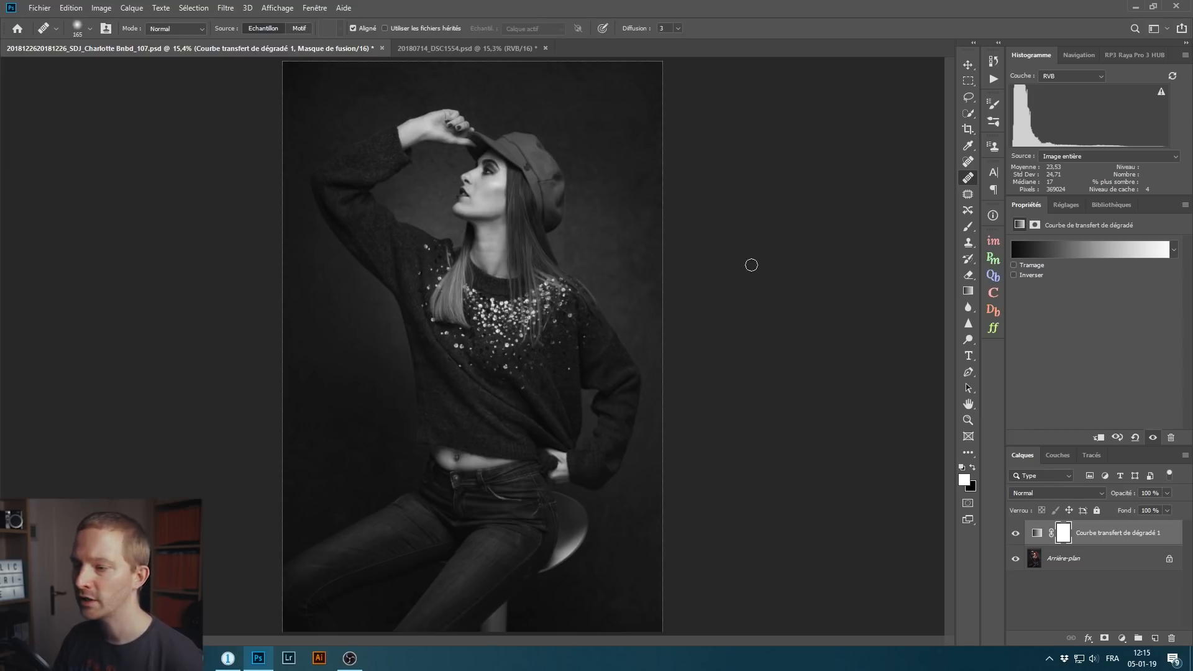
- Hide the portrait's gradient map layer and switch to the document 20180714_DSC1554.psd
left_click(1015, 533)
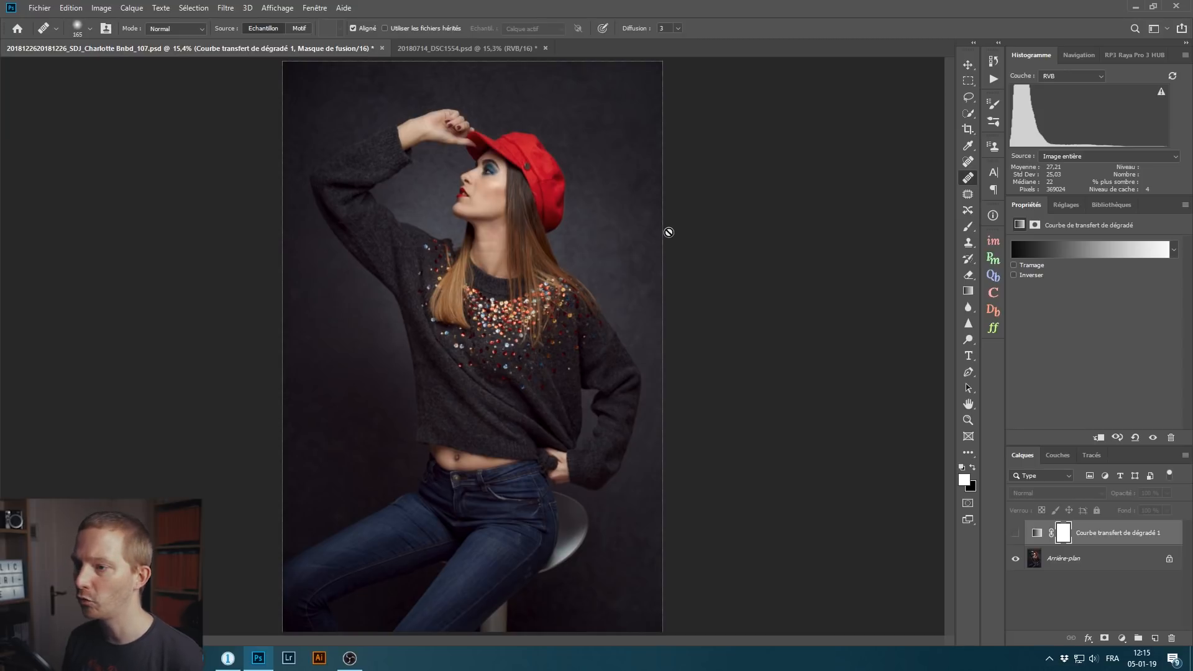
left_click(444, 50)
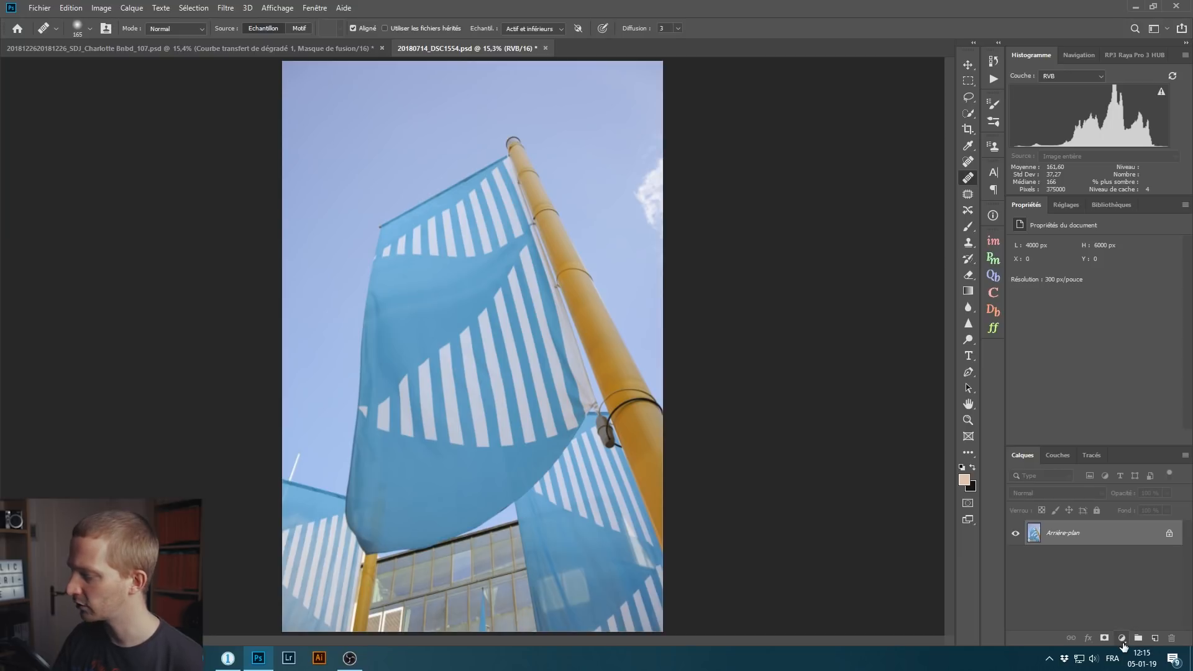
- Add a gradient map adjustment layer with the Noir, blanc preset to the flag photo and compare it with the colour original
left_click(1122, 640)
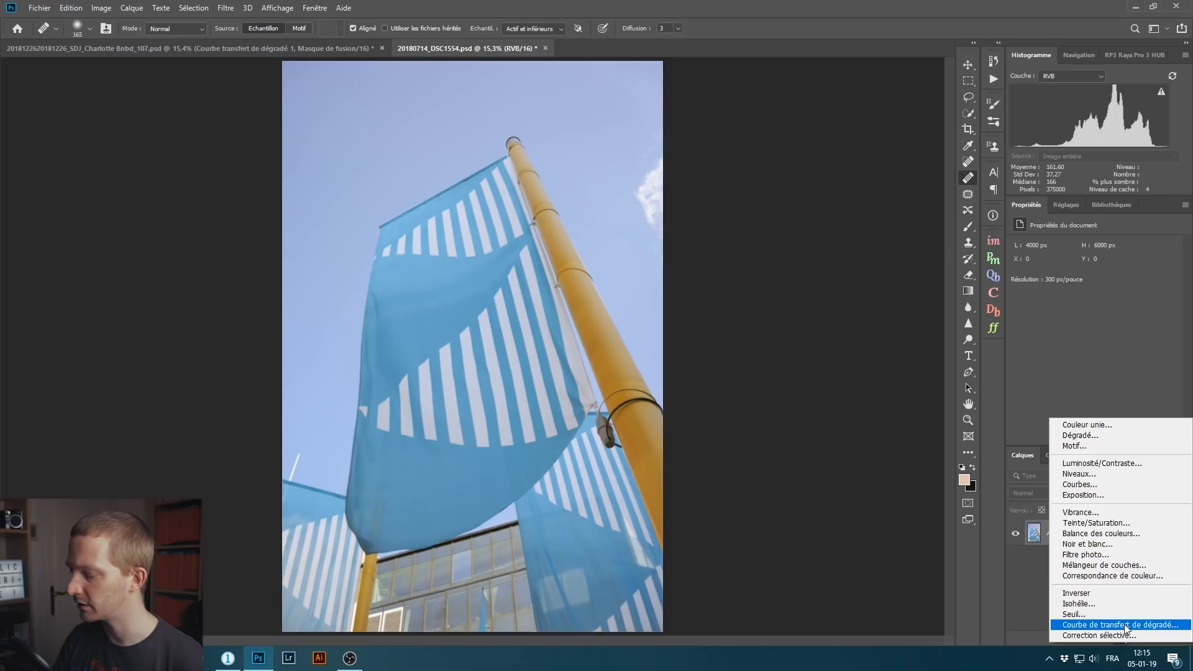
left_click(1124, 623)
left_click(1049, 248)
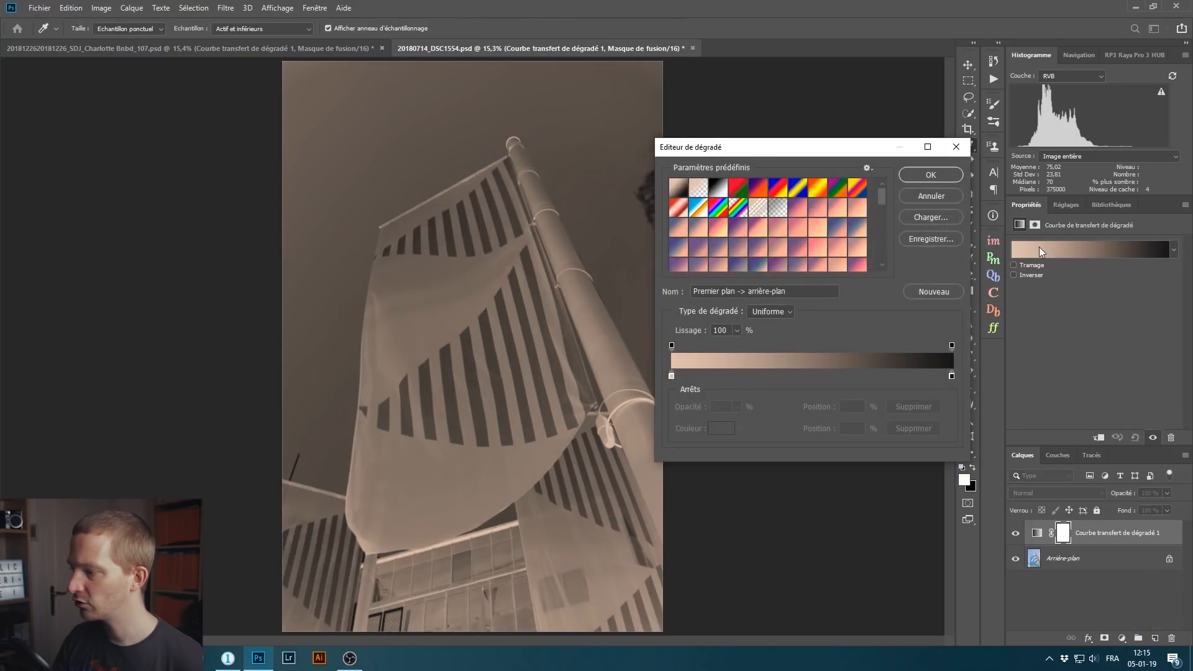
left_click(723, 192)
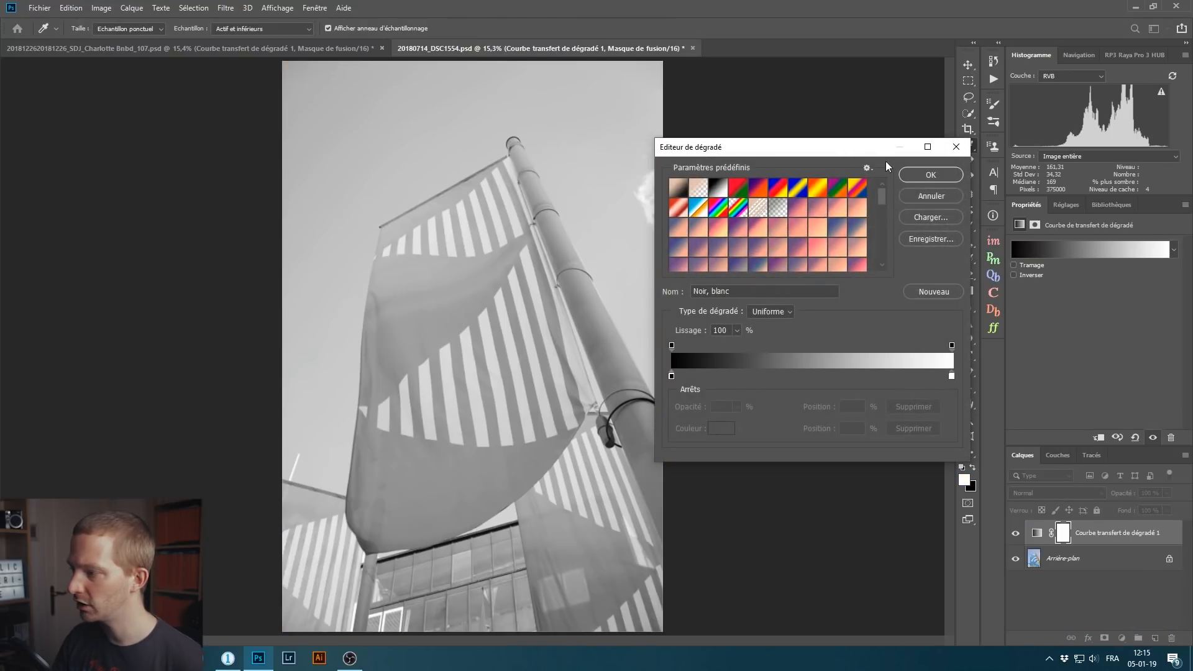
left_click(935, 182)
left_click(1015, 533)
left_click(1016, 534)
left_click(1016, 535)
left_click(1017, 536)
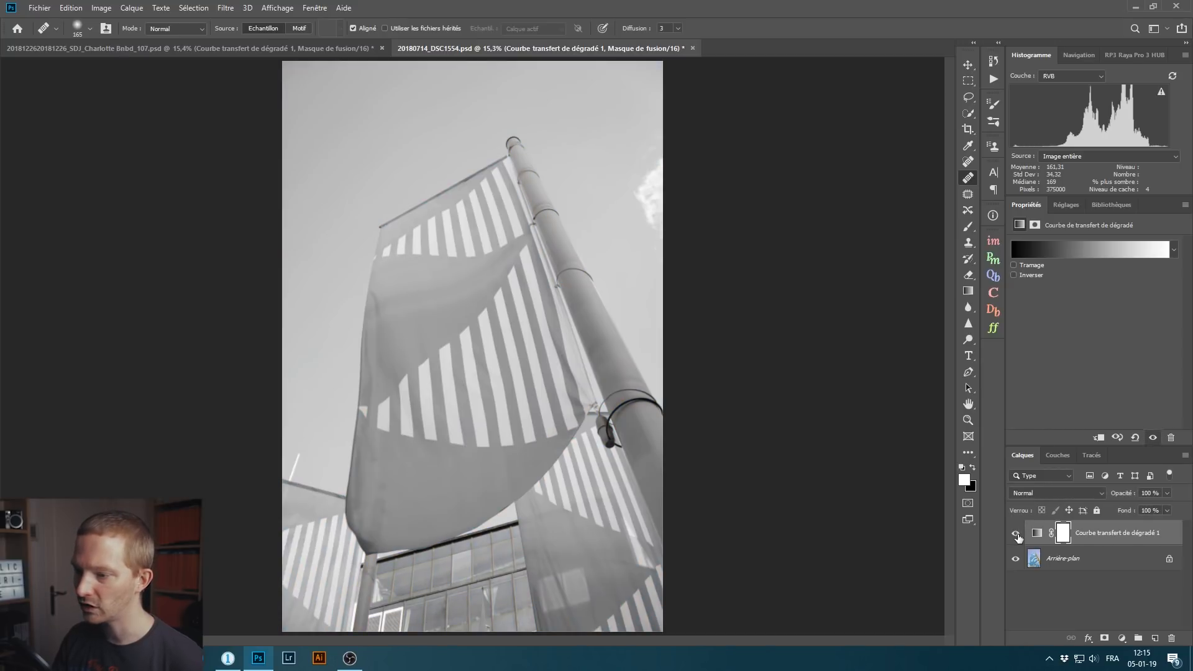
left_click(1017, 536)
left_click(1016, 536)
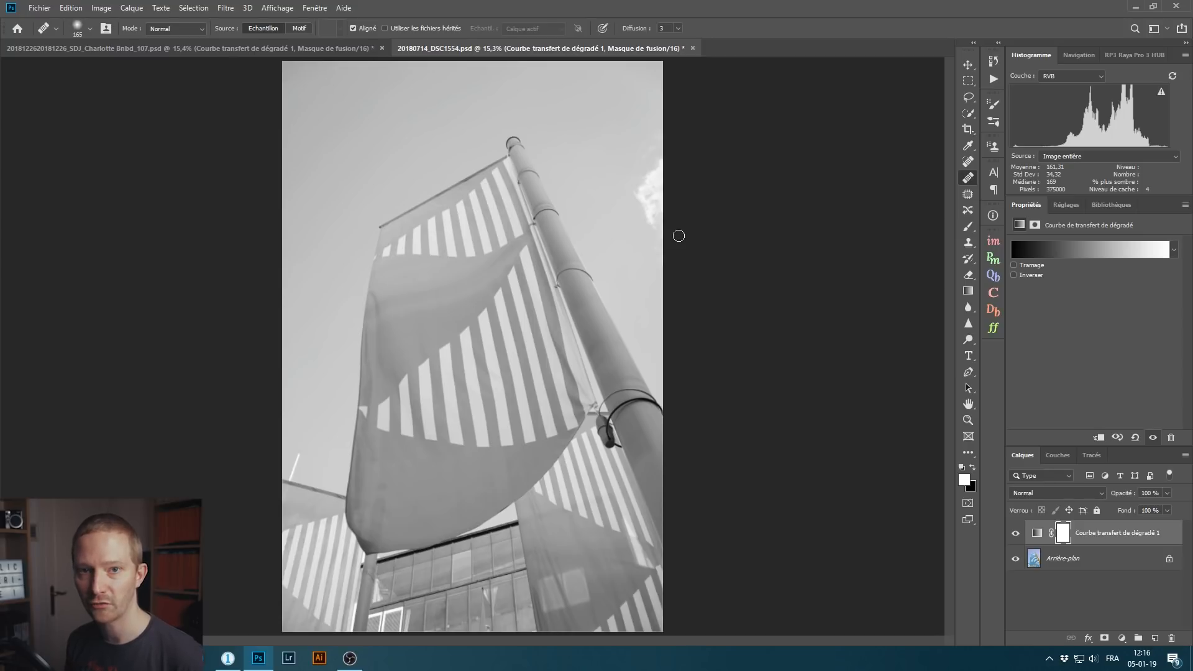
- Delete the flag photo's gradient map layer and add a Noir et blanc adjustment layer
left_click_drag(1115, 540, 1170, 637)
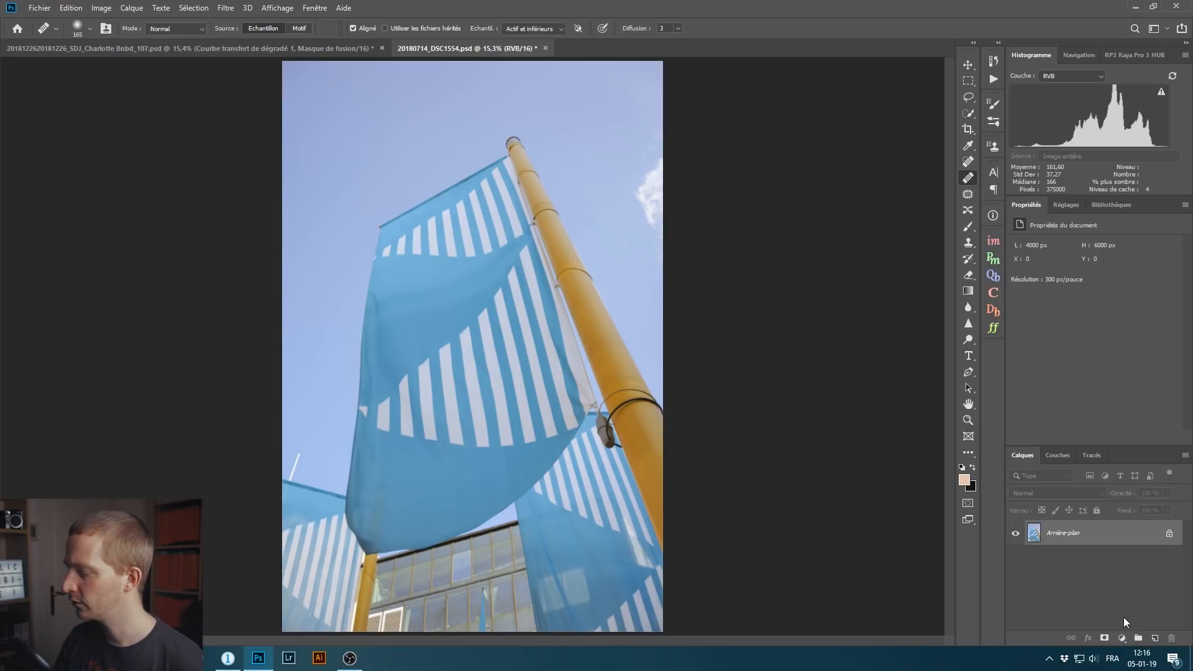
left_click(1121, 638)
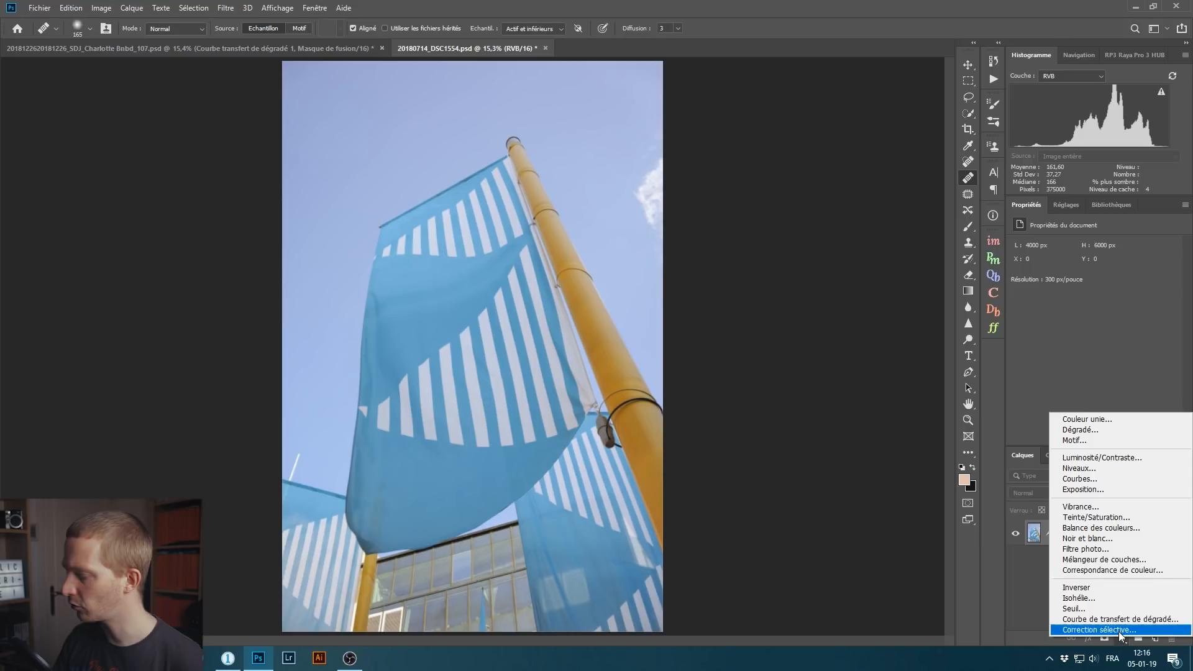
left_click(1121, 540)
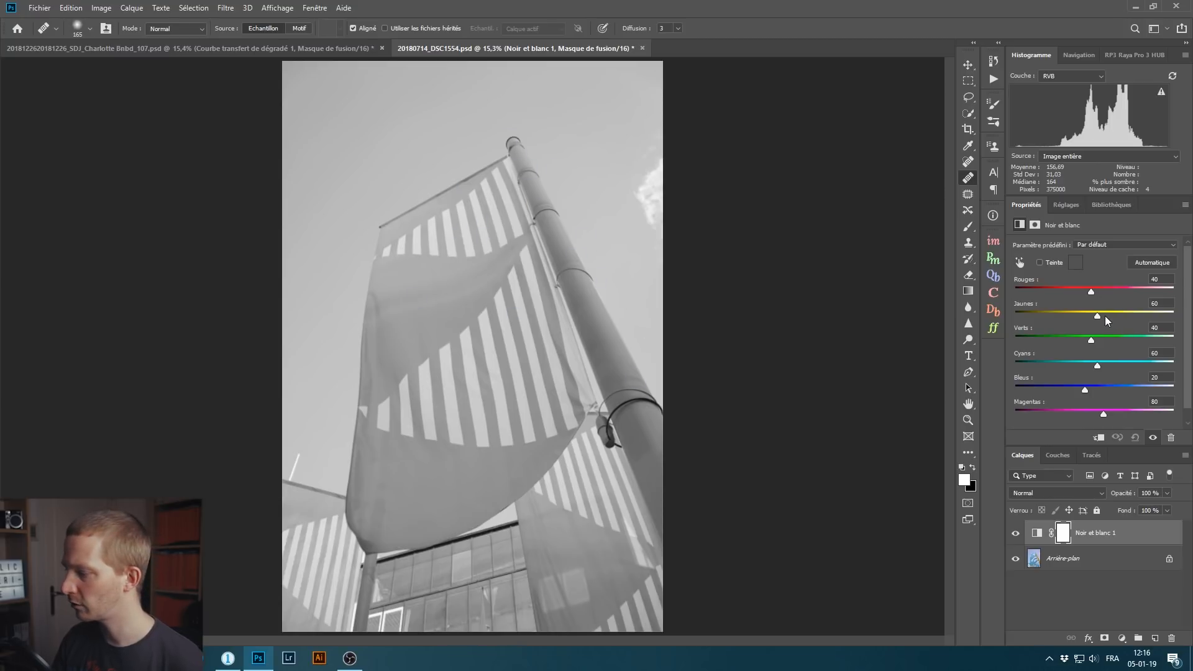
- Try extreme values in the Noir et blanc adjustment, with Jaunes at 300 and Rouges at -200, and reset it to its defaults
left_click_drag(1098, 318, 1114, 318)
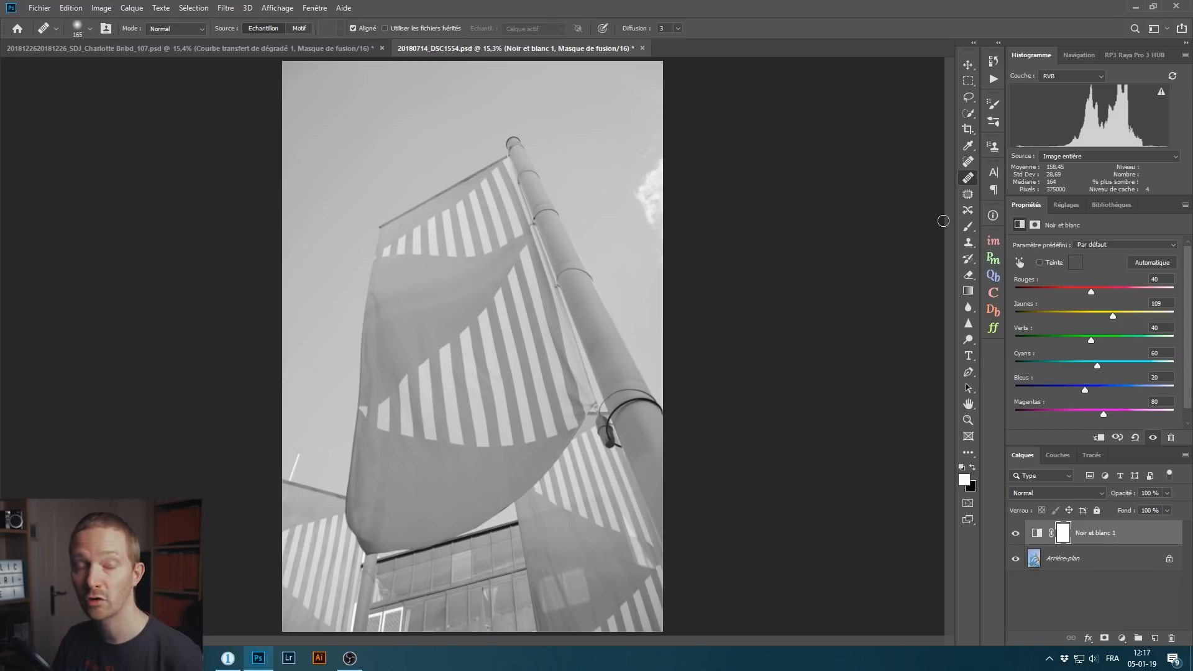
left_click_drag(1112, 316, 1174, 315)
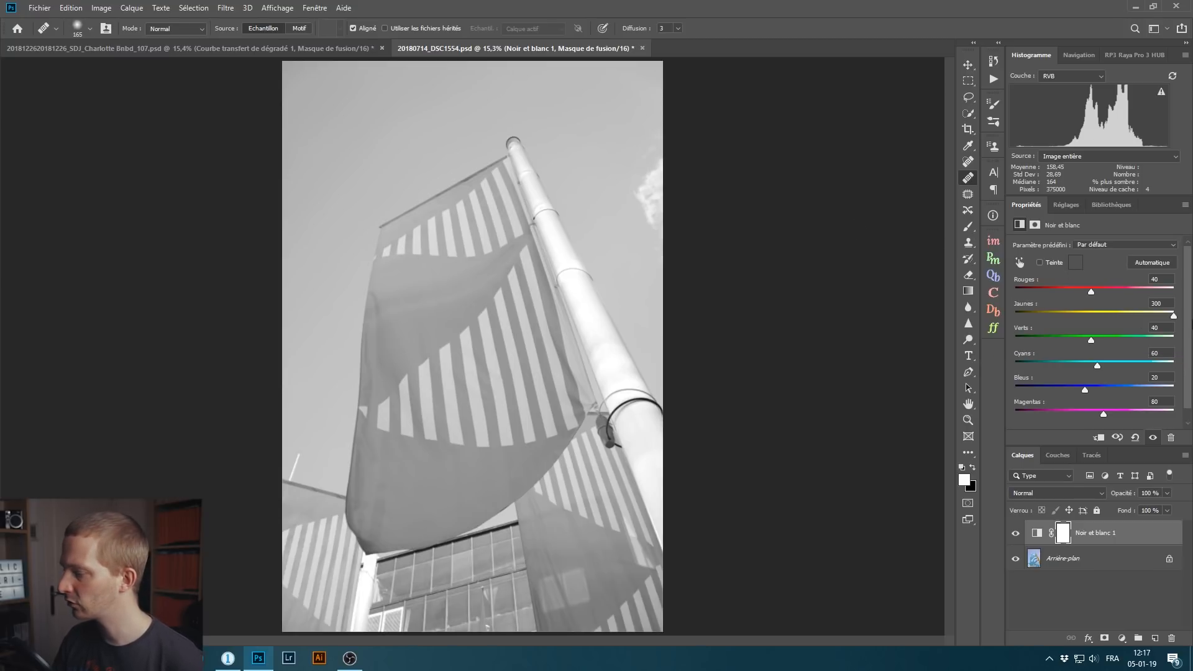
left_click_drag(1092, 291, 882, 289)
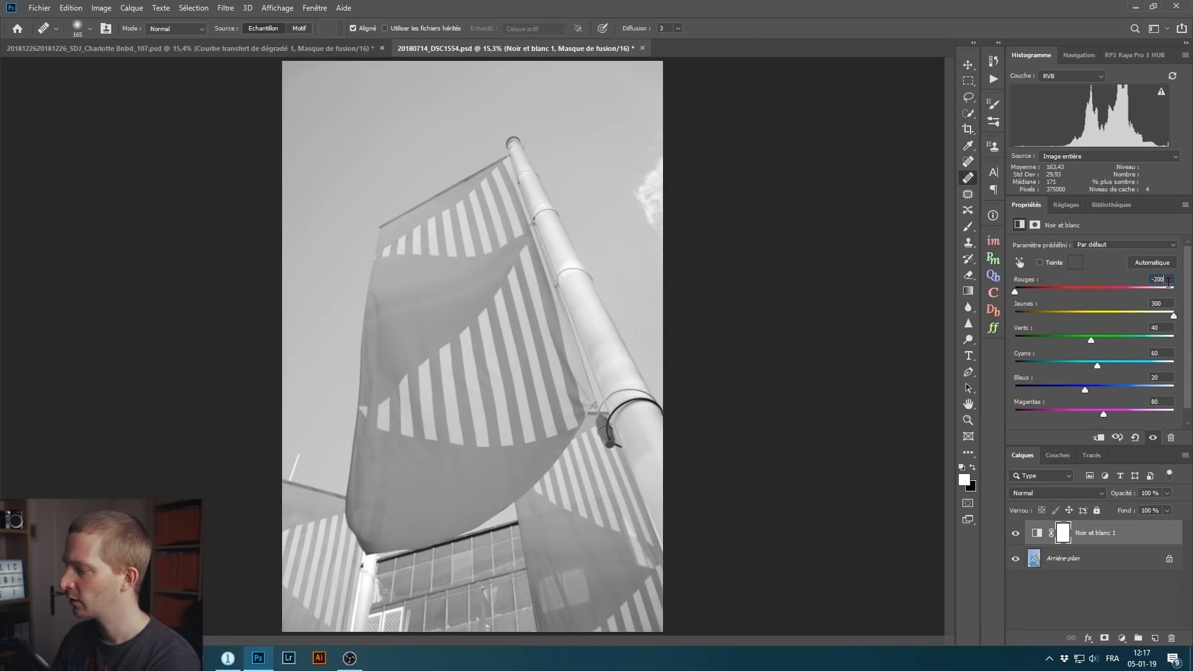
left_click(1136, 438)
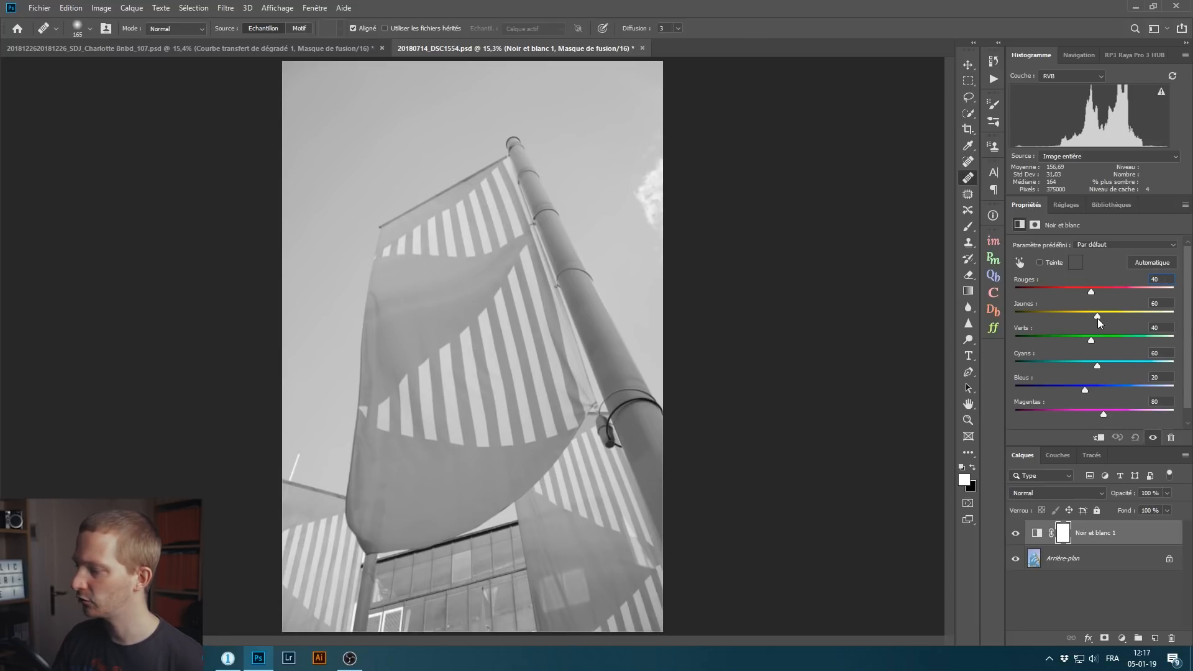
- Set the Noir et blanc mix to Rouges 7, Jaunes 107, Verts 56, Cyans -71, Bleus -34 and Magentas 40
left_click_drag(1098, 320, 1080, 299)
mouse_move(1091, 341)
left_mouse_down()
mouse_move(1127, 341)
mouse_move(1097, 342)
left_mouse_up()
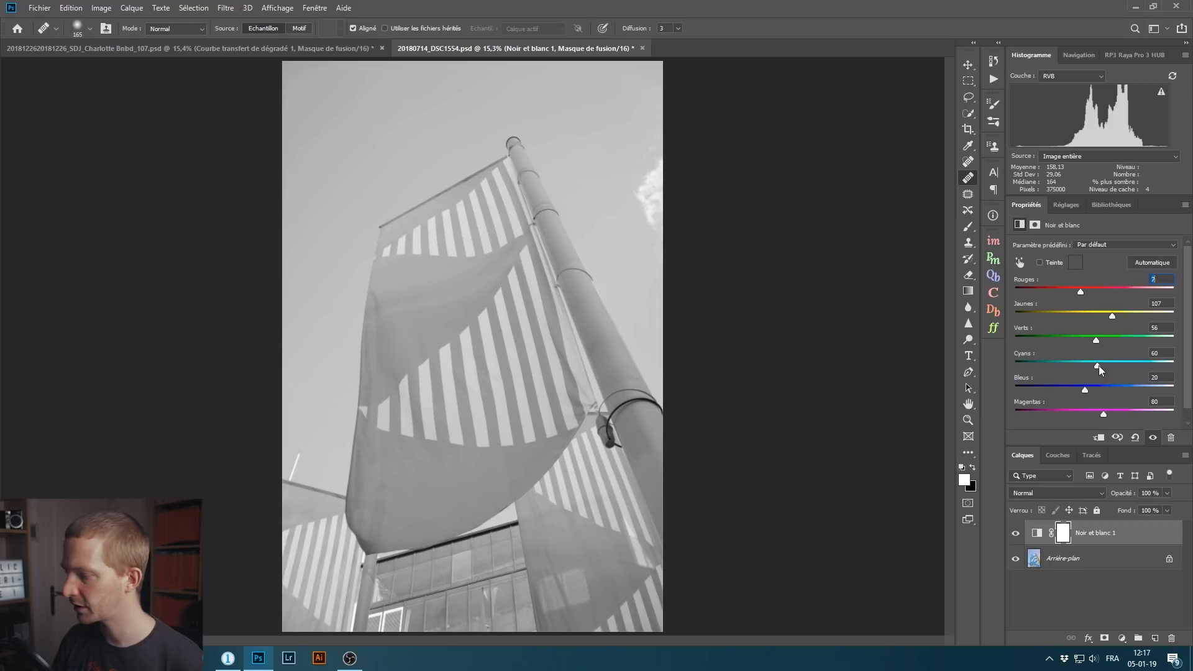
left_click_drag(1098, 366, 1087, 389)
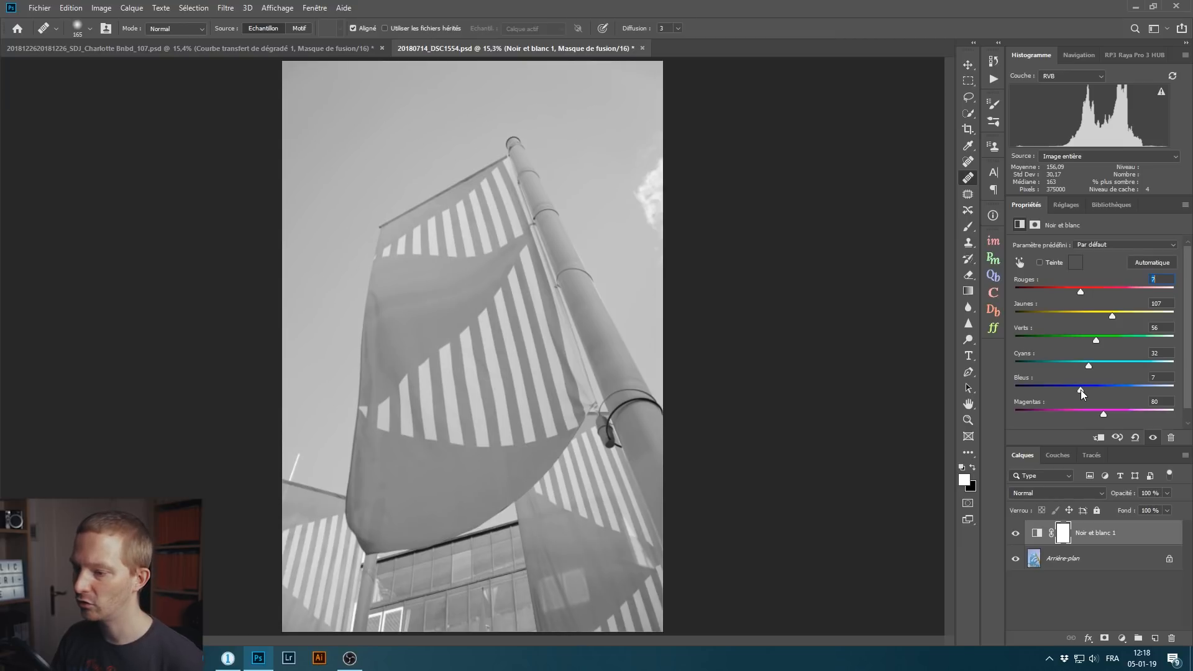
mouse_move(1082, 390)
left_mouse_down()
mouse_move(1096, 390)
mouse_move(1080, 386)
left_mouse_up()
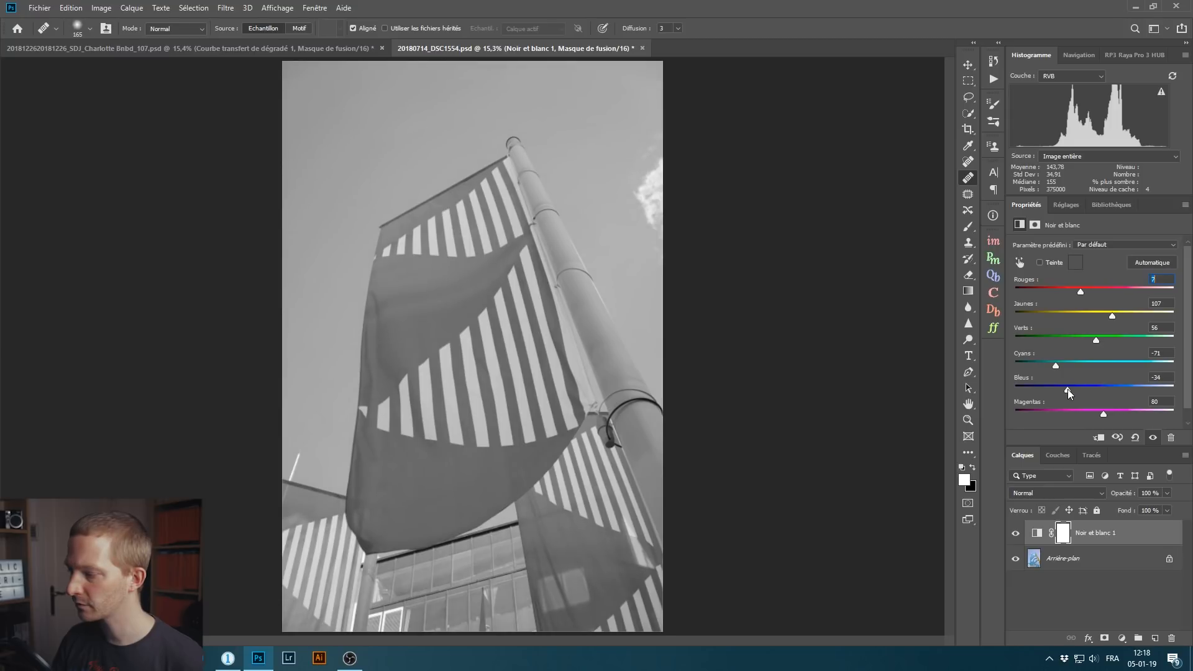
mouse_move(1102, 414)
left_mouse_down()
mouse_move(1064, 415)
mouse_move(1106, 417)
left_mouse_up()
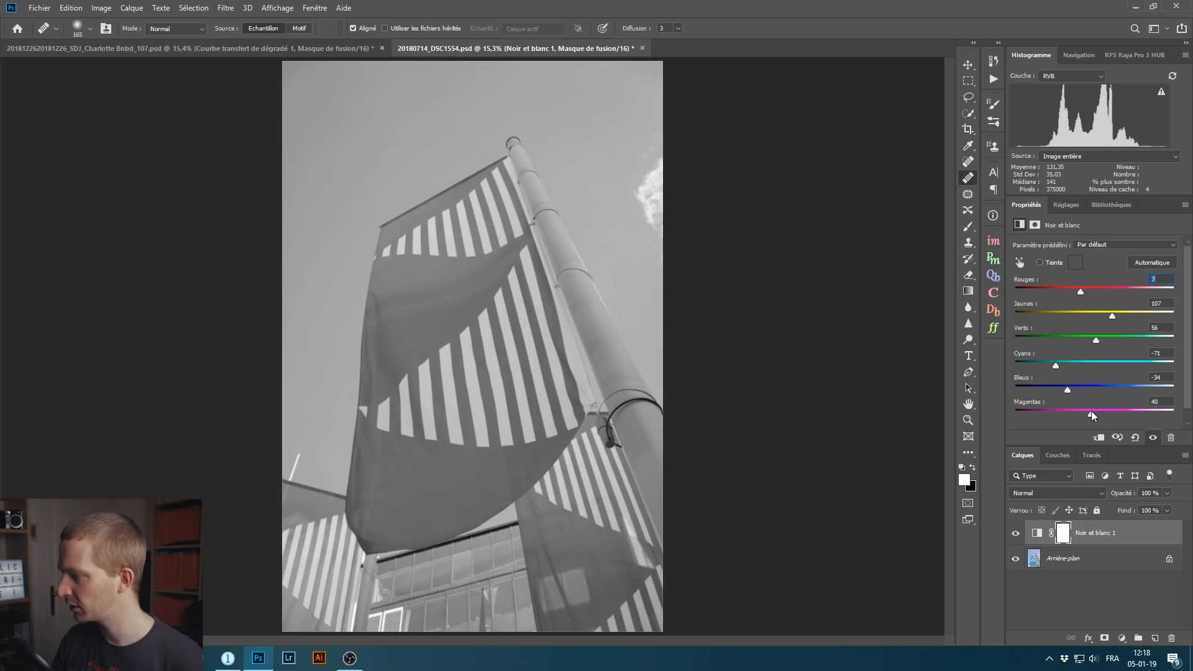
left_click_drag(1088, 411, 1091, 410)
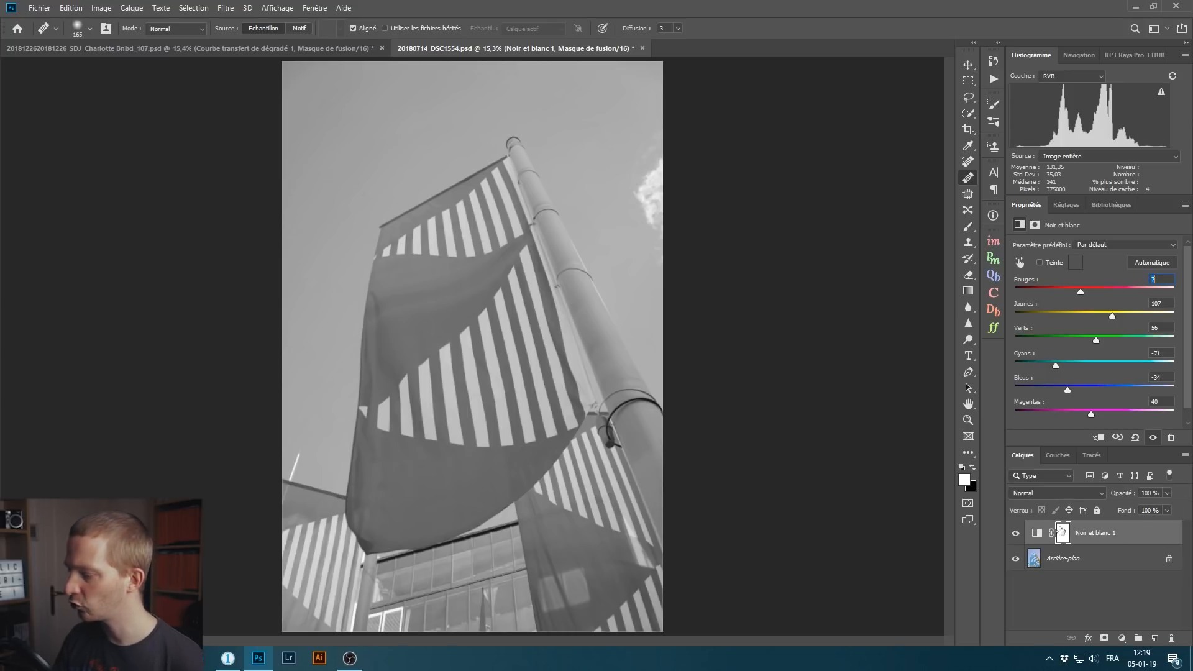
- Set the Noir et blanc layer's blend mode to Luminosité and compare the photo with the layer hidden and shown
left_click(1066, 490)
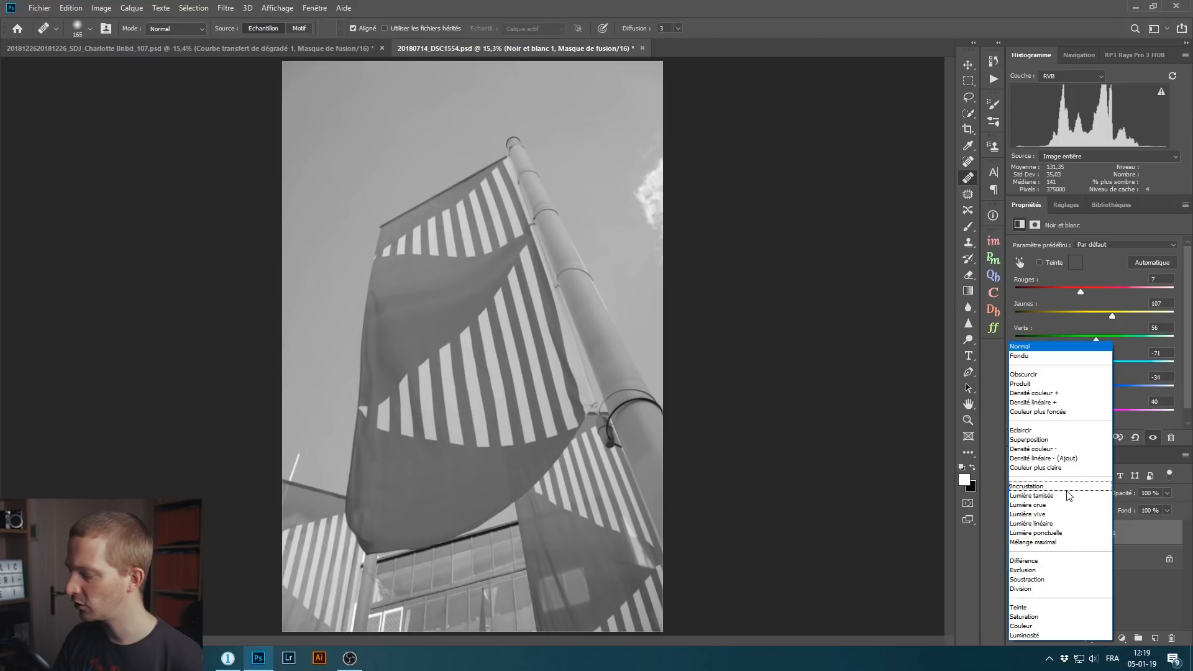
left_click(1038, 635)
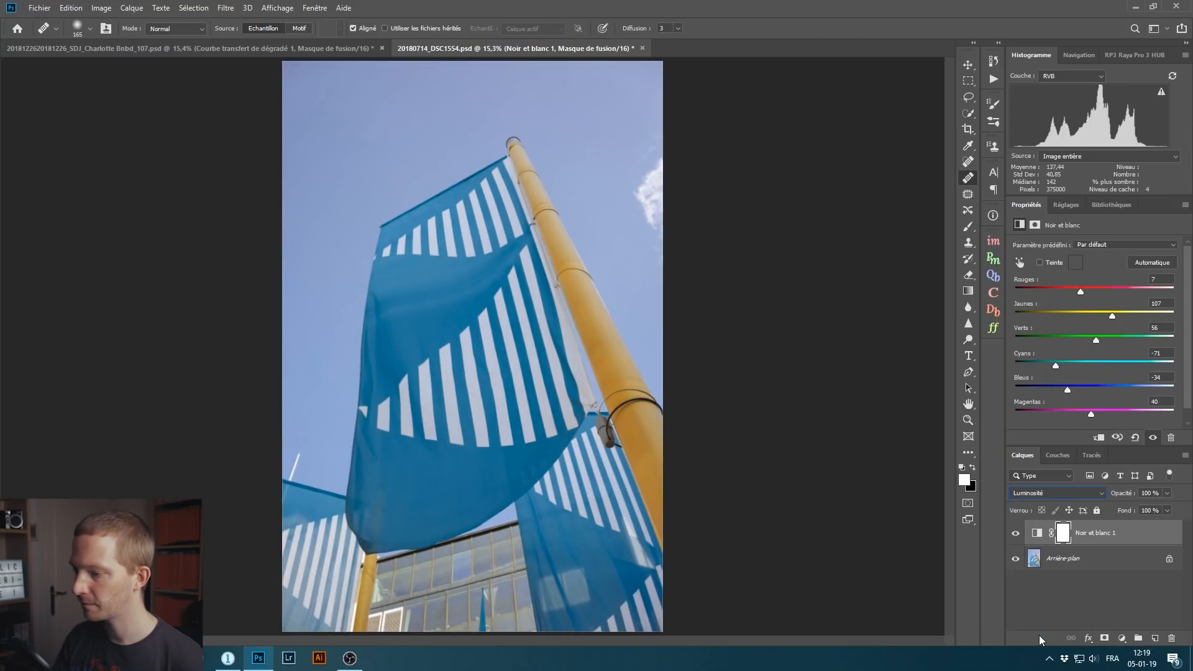
left_click(1016, 535)
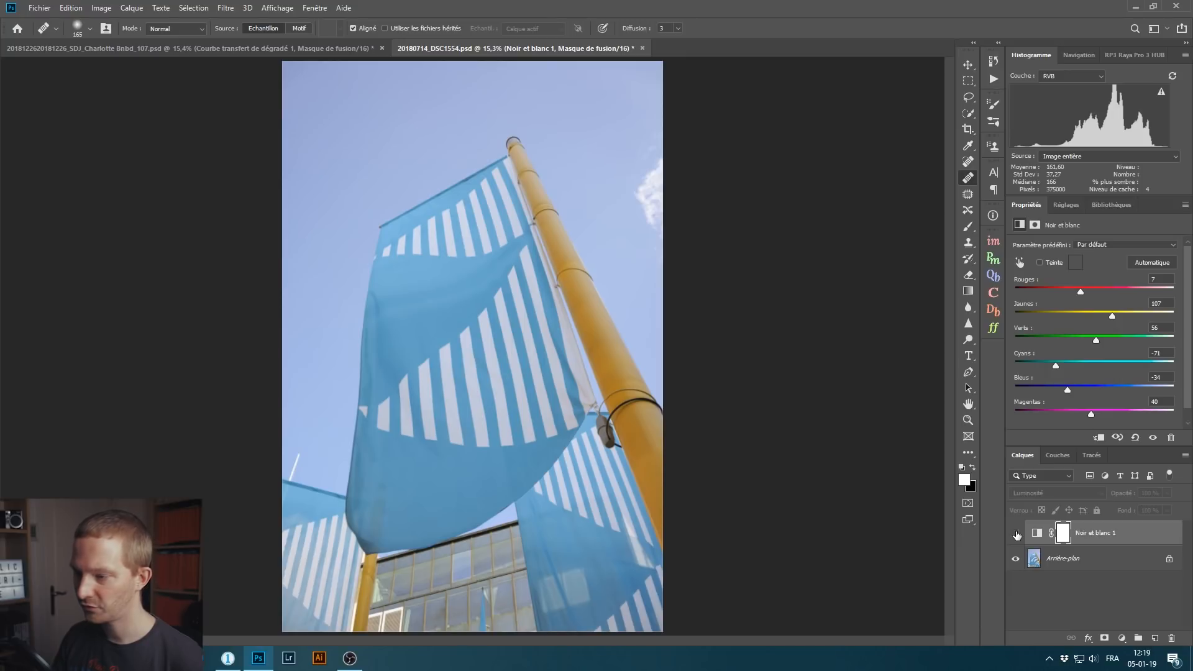
left_click(1017, 535)
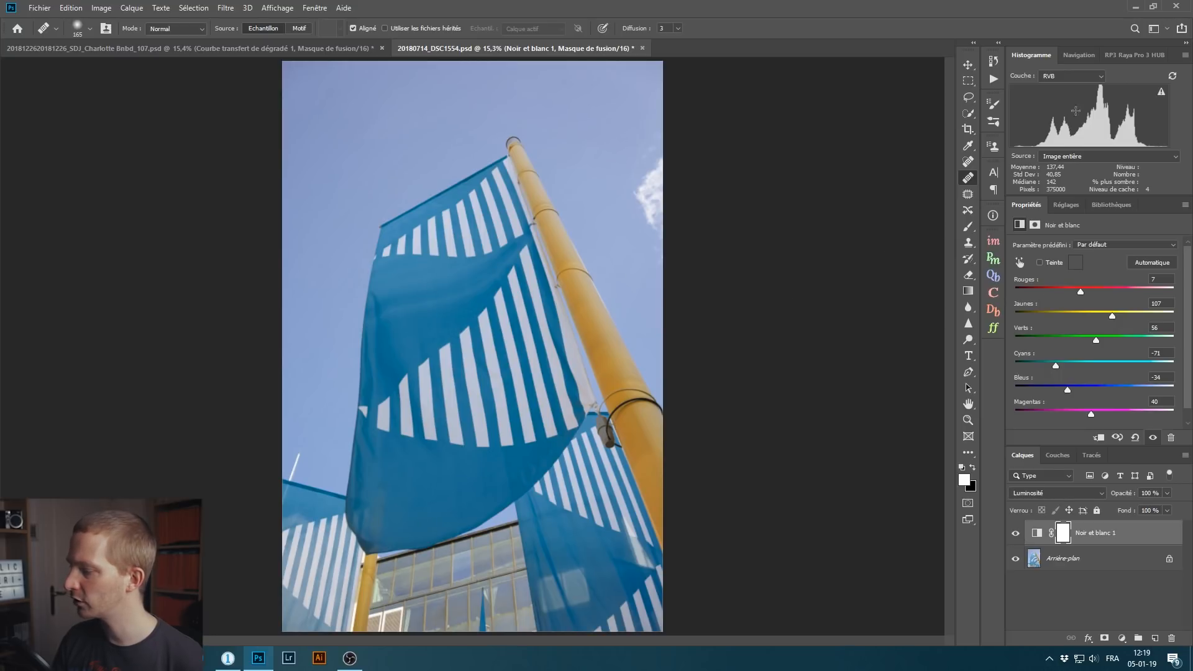
left_click(1015, 534)
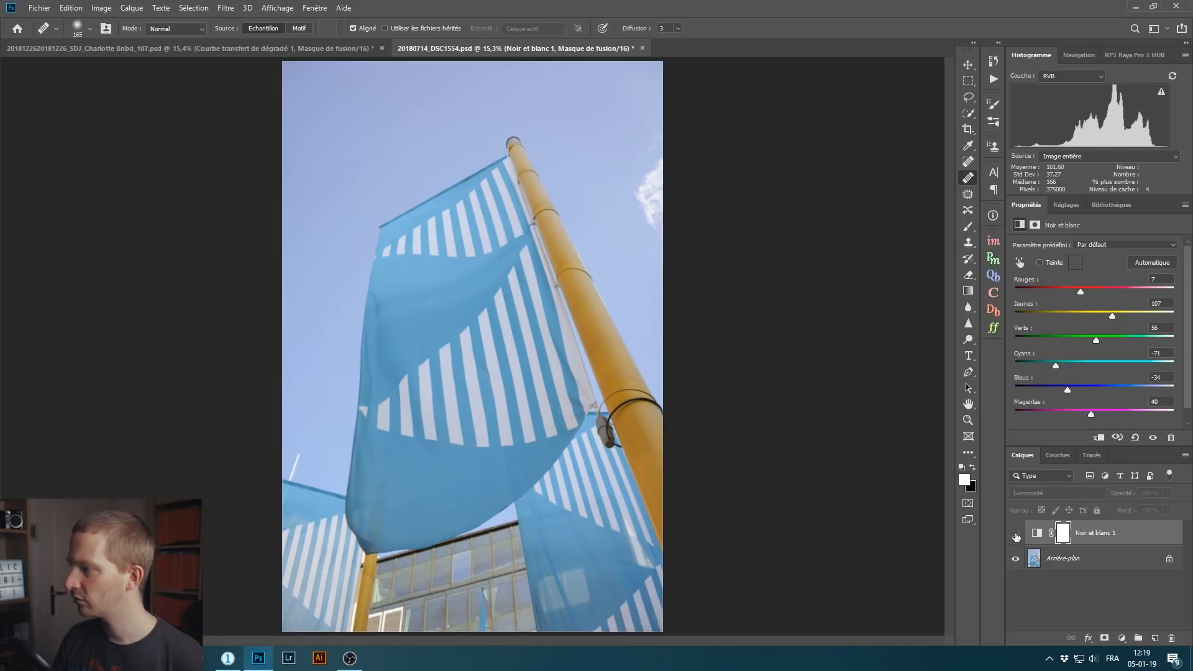
left_click(1015, 534)
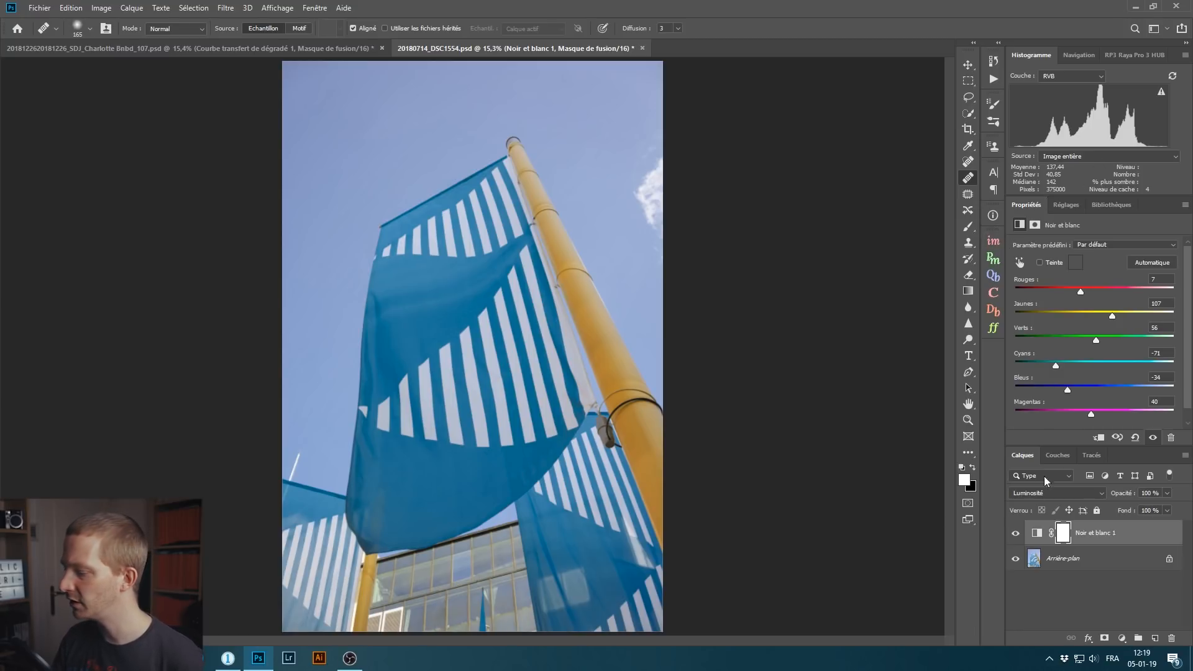
left_click(1016, 533)
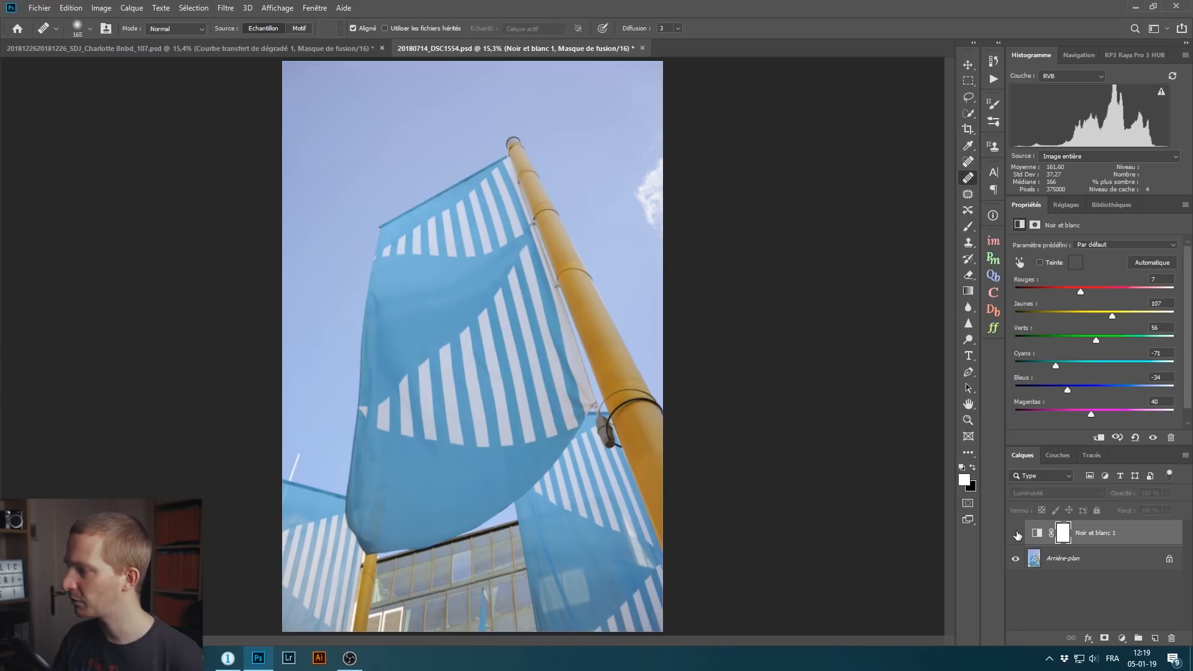
left_click(1016, 534)
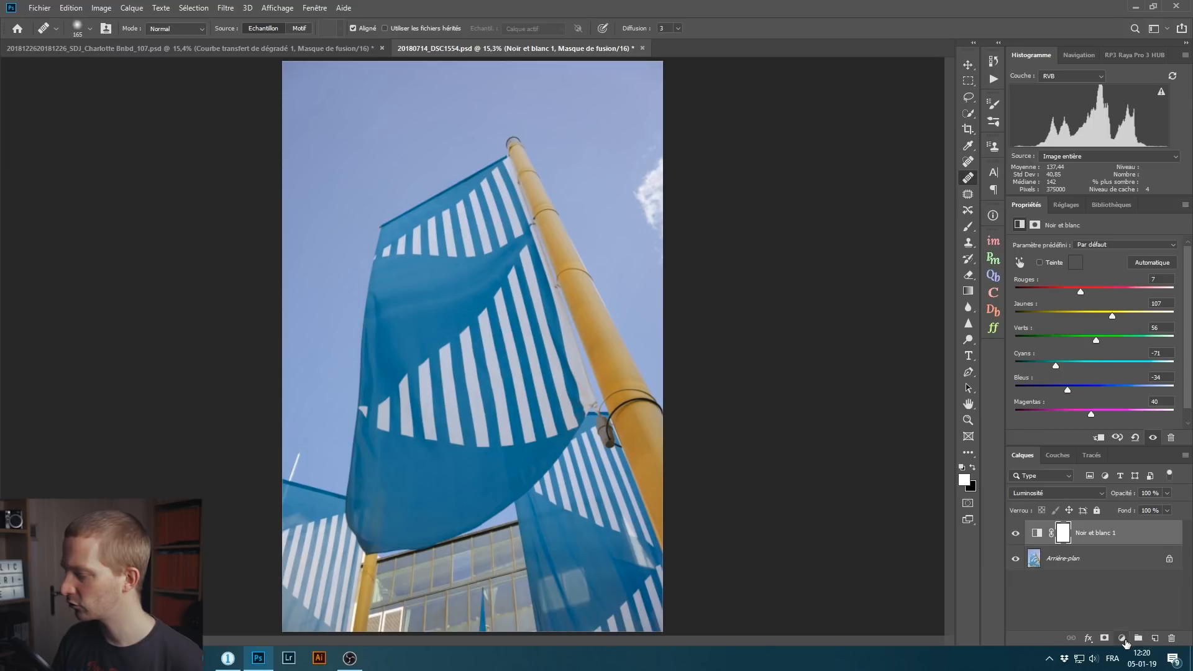
- Add a Courbe de transfert de dégradé adjustment layer above the Noir et blanc layer, using the Noir, blanc preset
left_click(1122, 639)
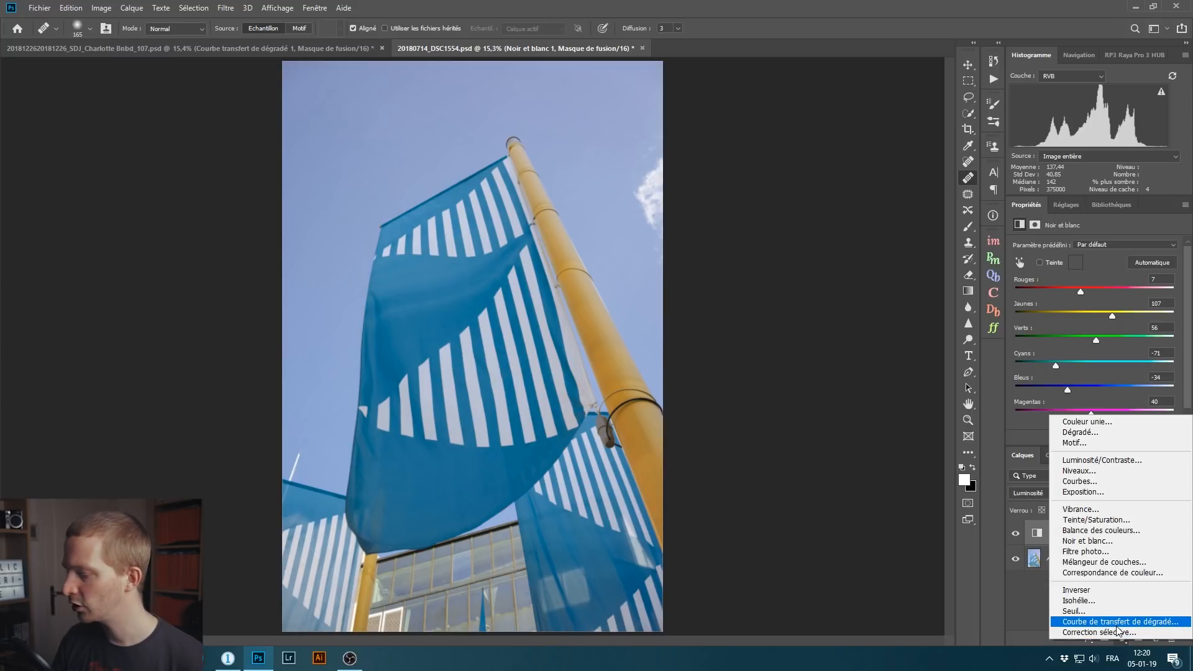
left_click(1116, 623)
left_click(1051, 247)
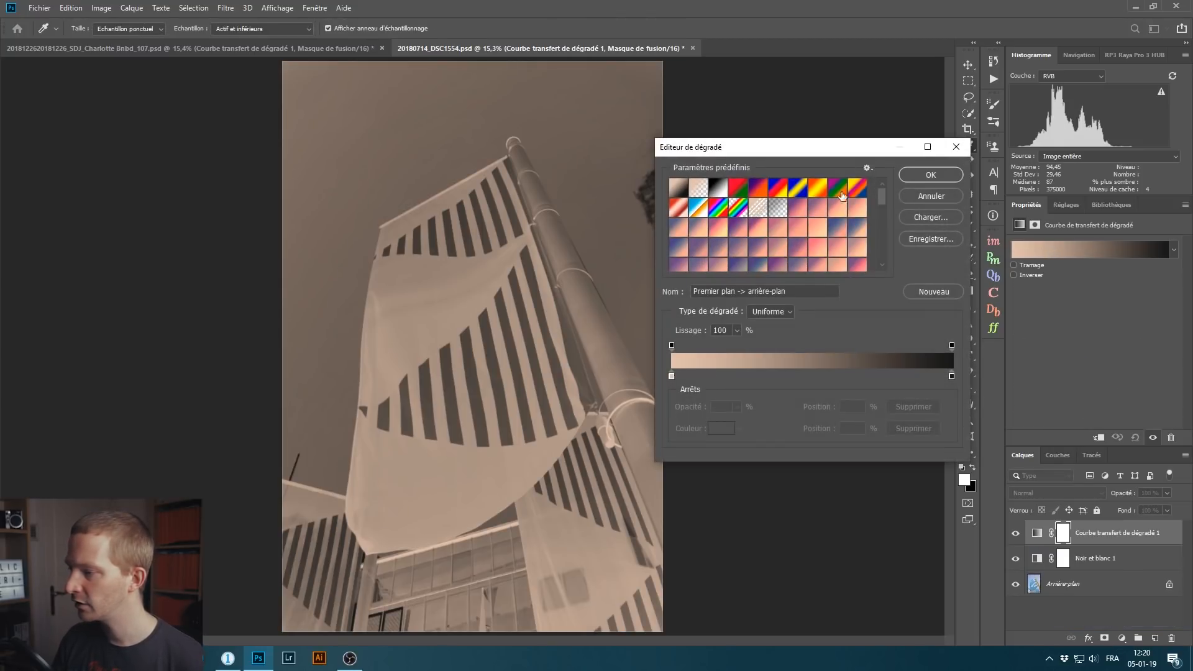
left_click(717, 187)
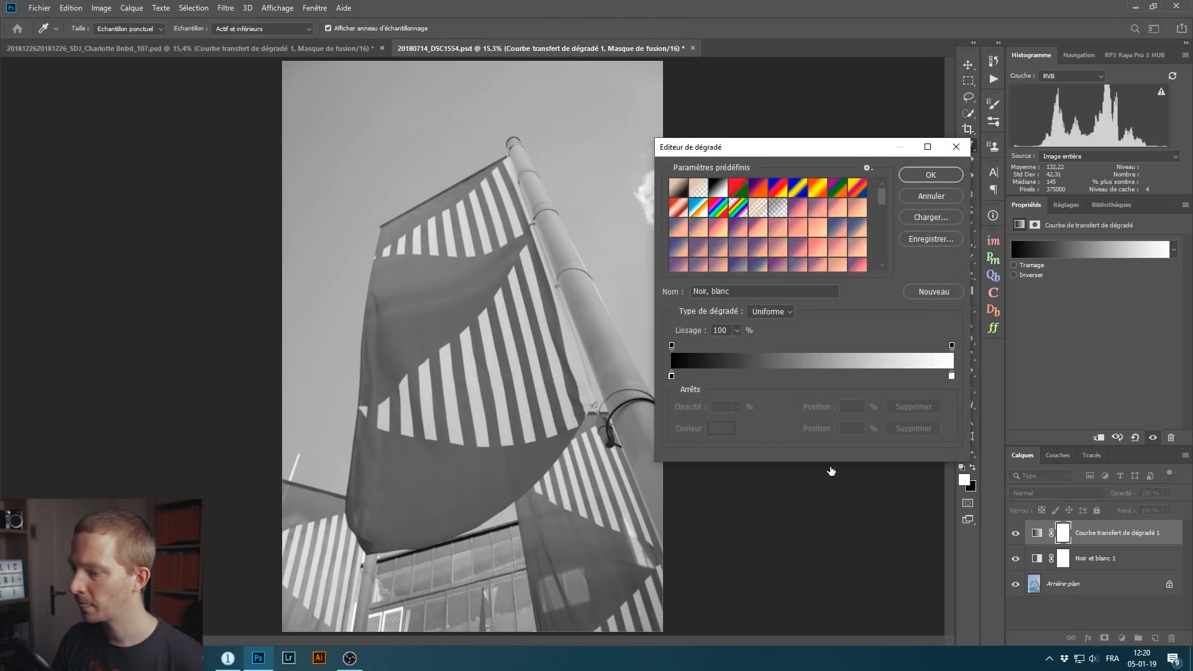
left_click(931, 175)
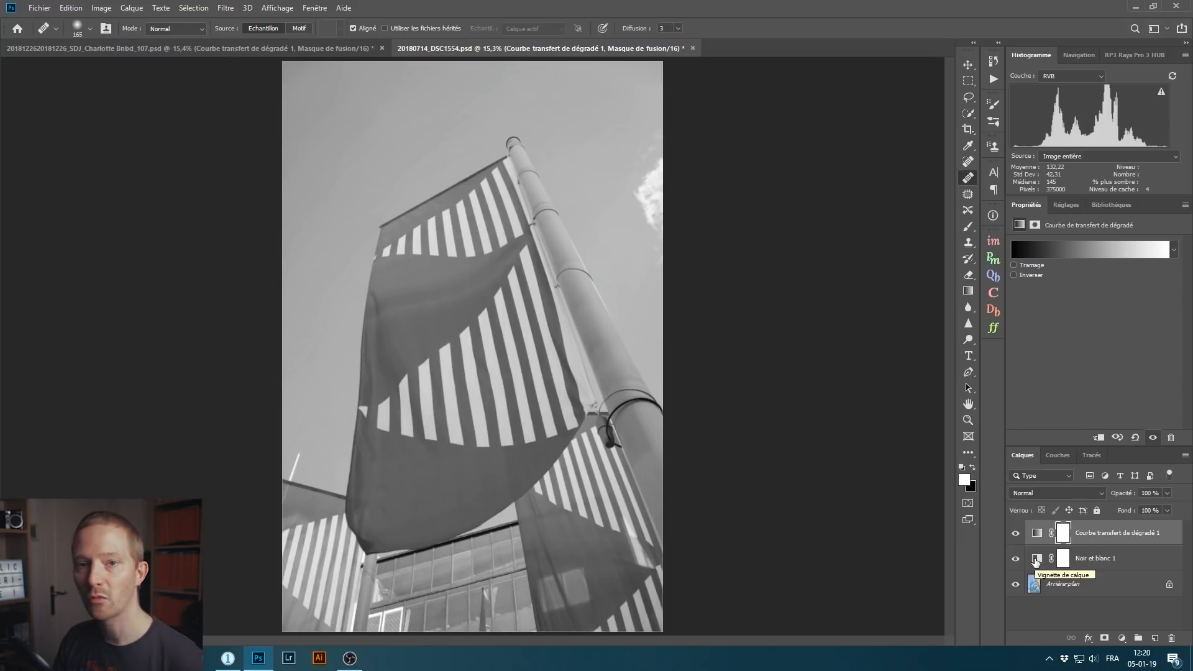
- Set the Noir et blanc layer's mix to Rouges -7, Jaunes 87, Verts -3, Cyans -128, Bleus -59 and Magentas 23
left_click(1121, 562)
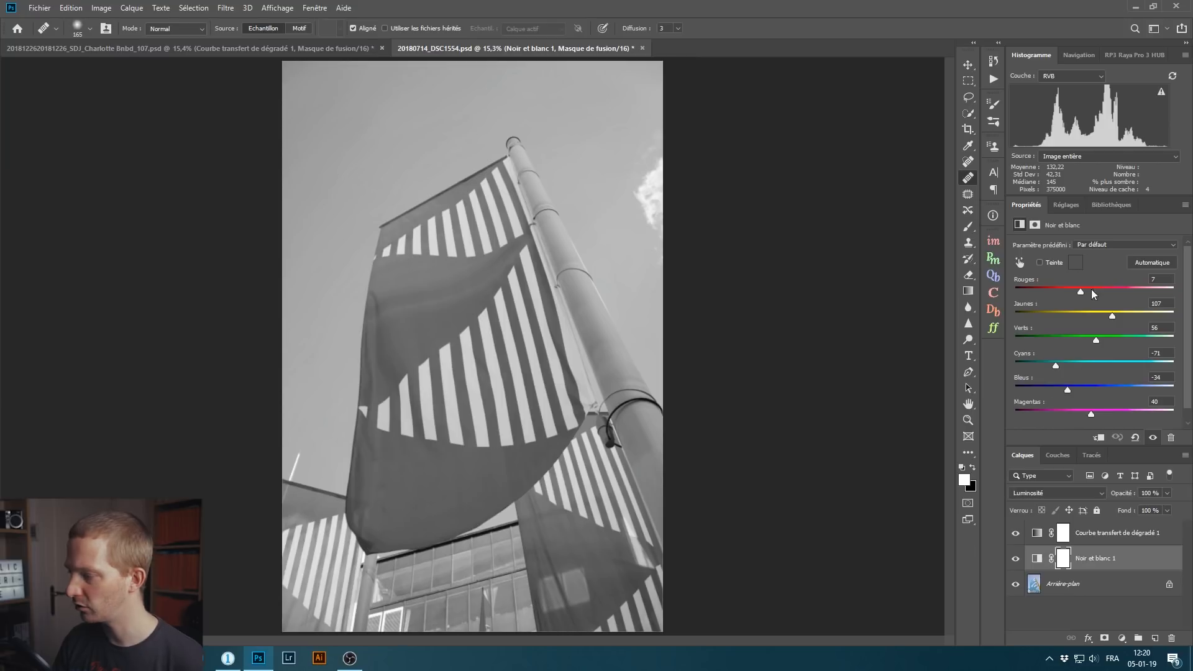
mouse_move(1109, 315)
left_mouse_down()
mouse_move(1120, 314)
mouse_move(1106, 316)
left_mouse_up()
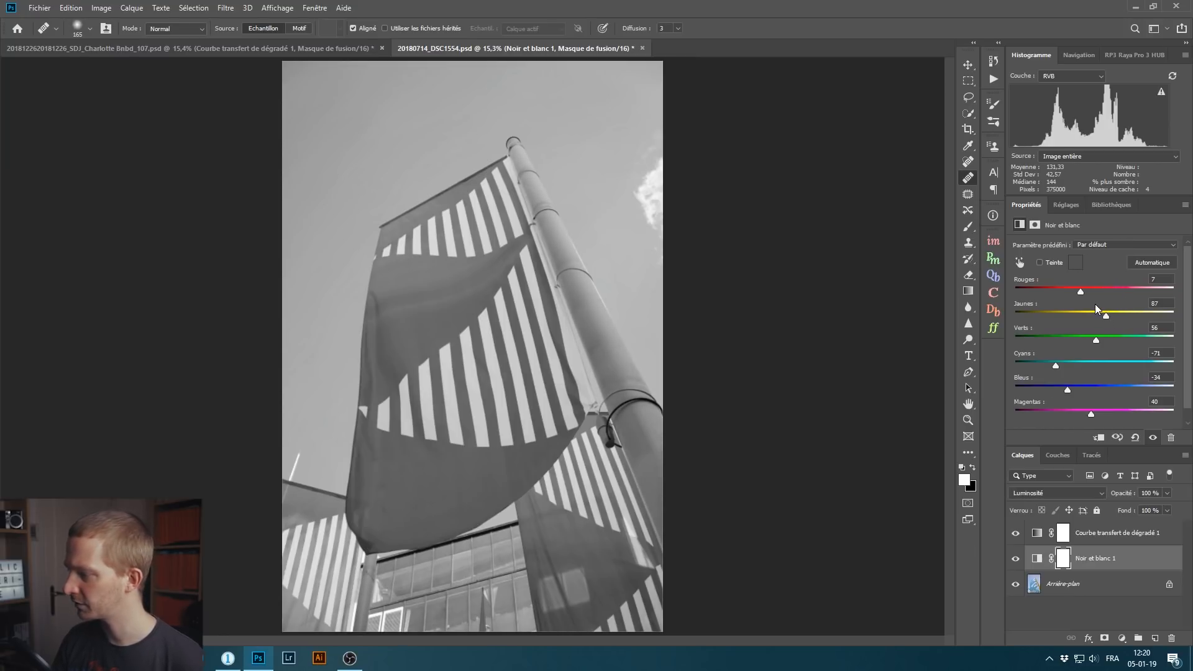
mouse_move(1056, 367)
left_mouse_down()
mouse_move(1027, 367)
mouse_move(1059, 388)
left_mouse_up()
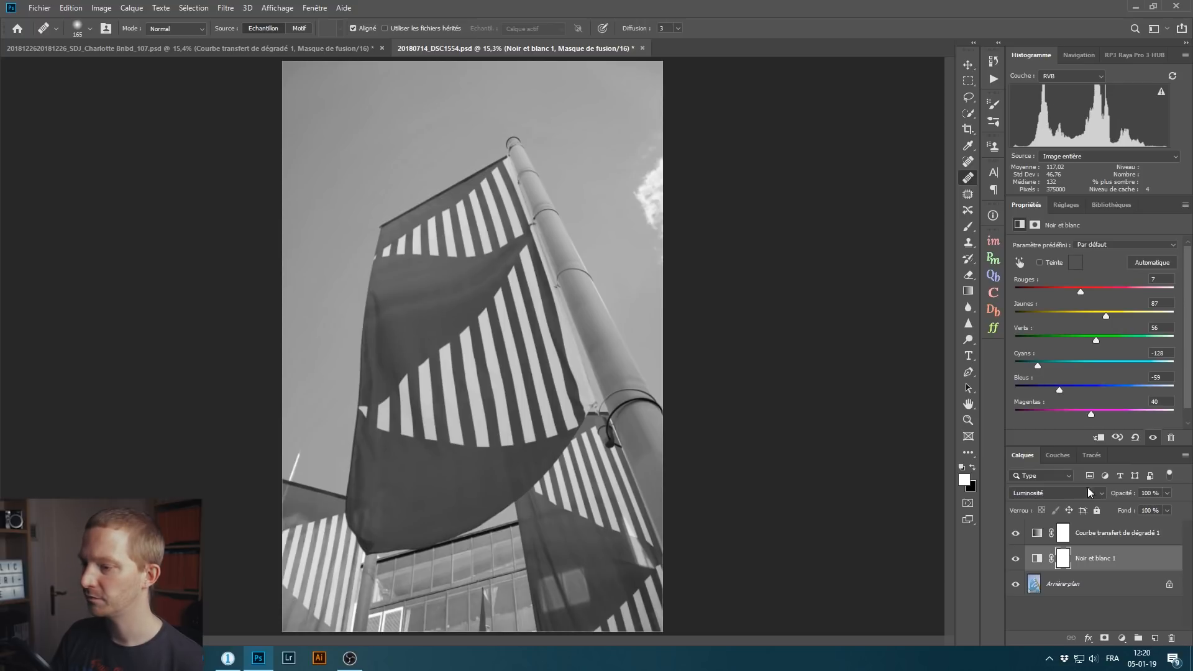
left_click_drag(1088, 414, 1084, 413)
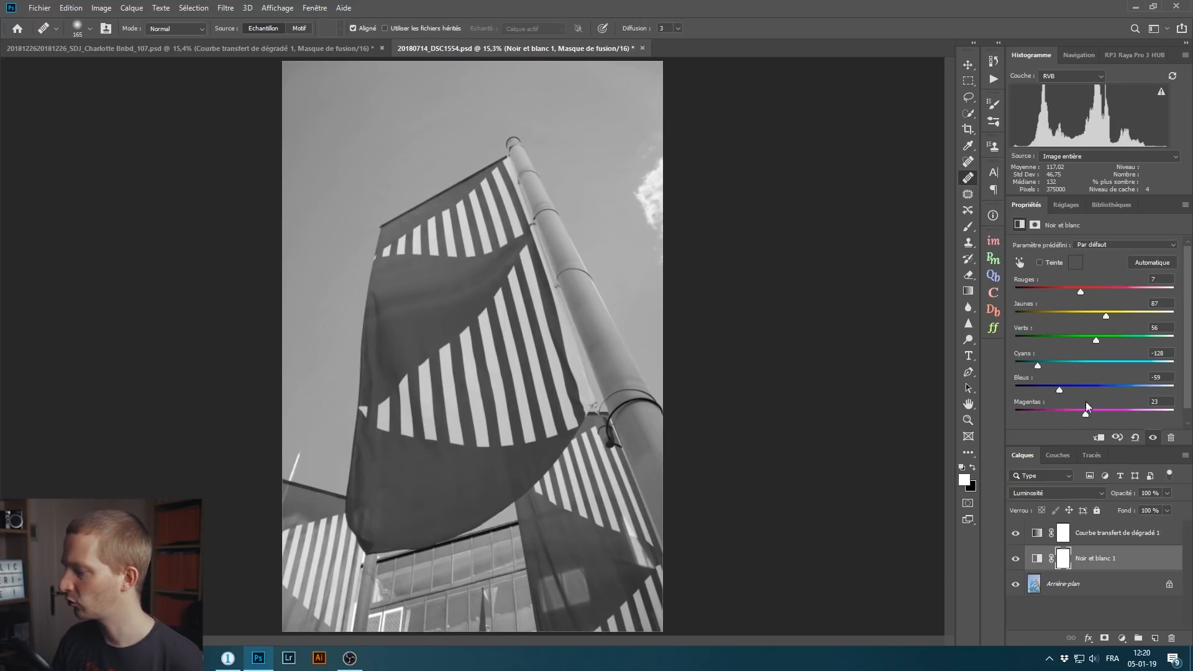
left_click_drag(1075, 340, 1078, 340)
mouse_move(1080, 291)
left_mouse_down()
mouse_move(1094, 293)
mouse_move(1075, 295)
left_mouse_up()
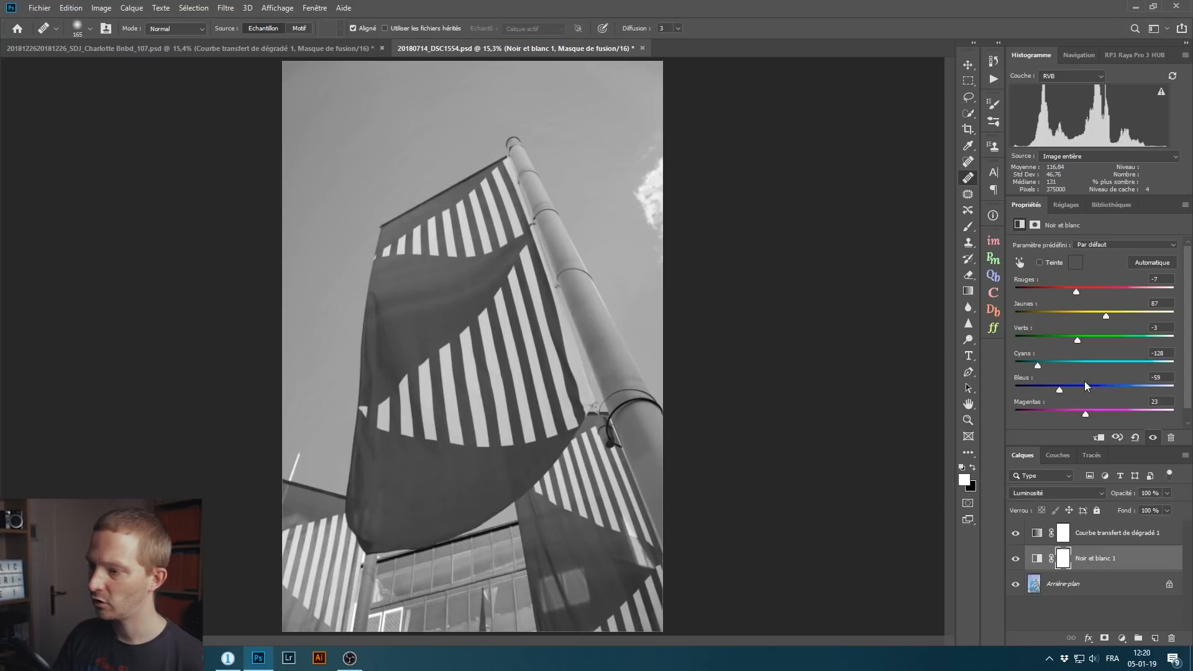
- Compare the original photo alone, with the Noir et blanc layer shown, and with the gradient map layer shown as well
left_click(1016, 585, "alt")
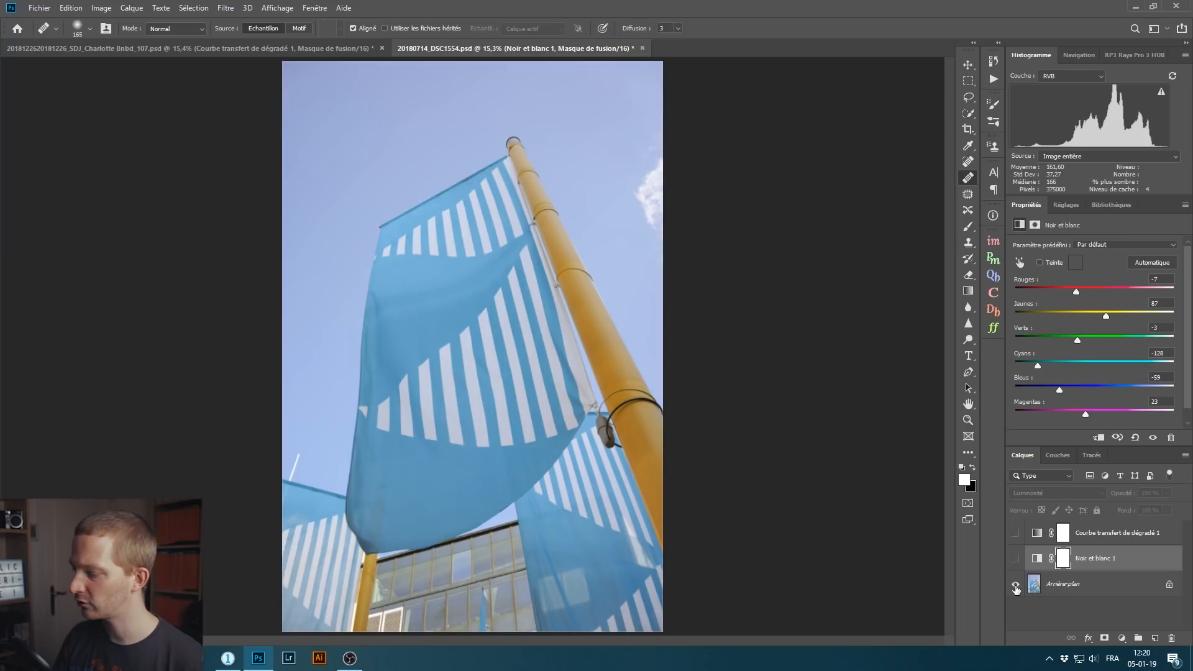
left_click(1015, 559)
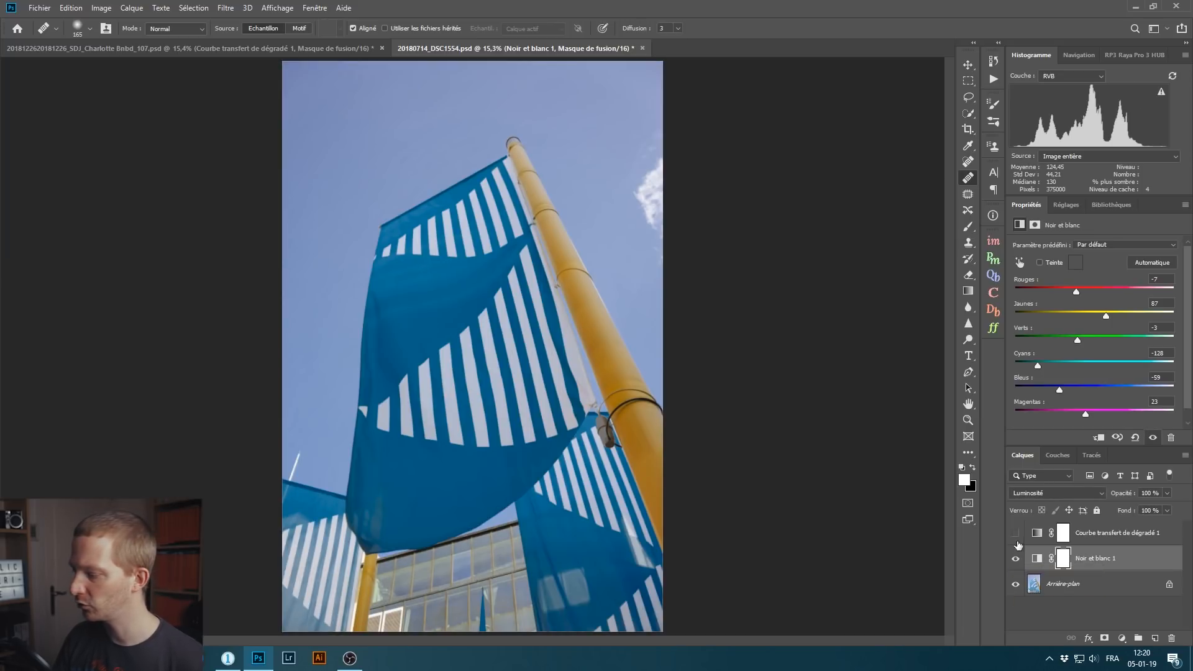
left_click(1015, 534)
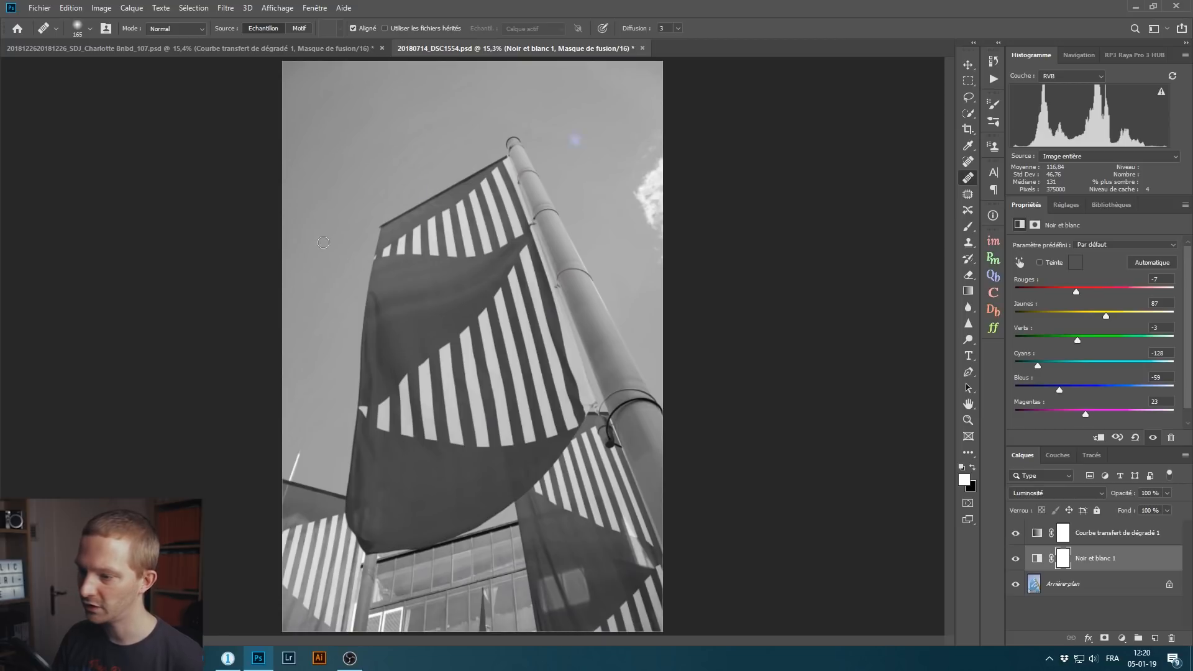